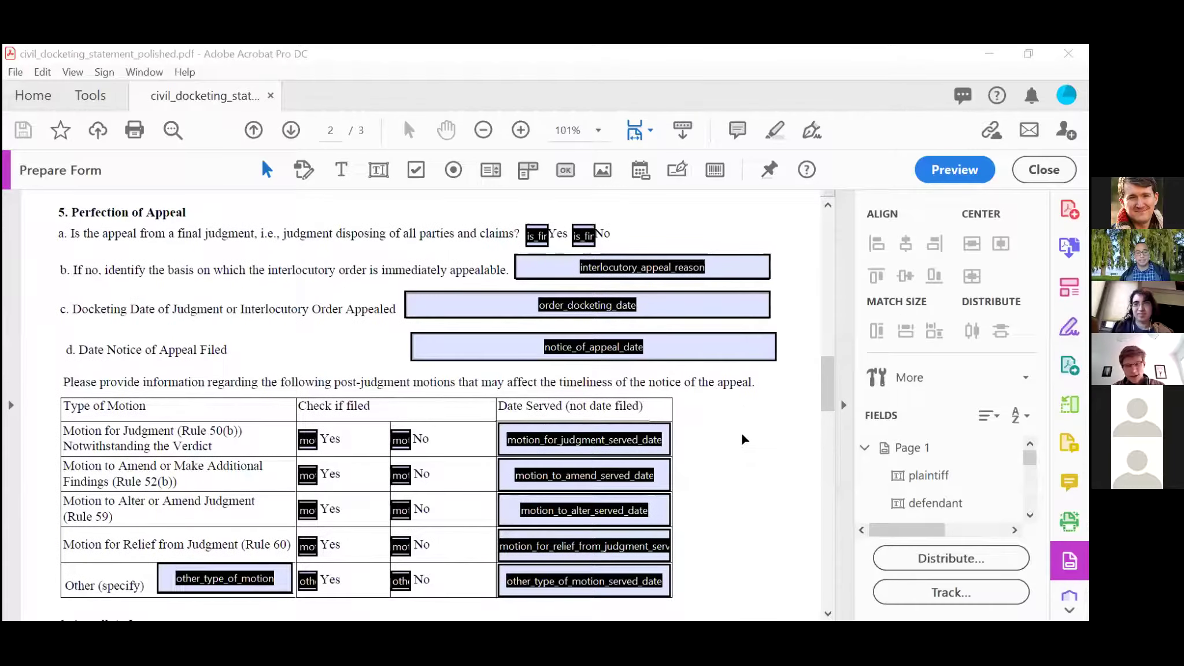
Examine the labelled form fields of the civil docketing statement from the page 1 caption through the certificate of service on page 3.
scroll(741, 433, up, 3)
scroll(742, 432, up, 15)
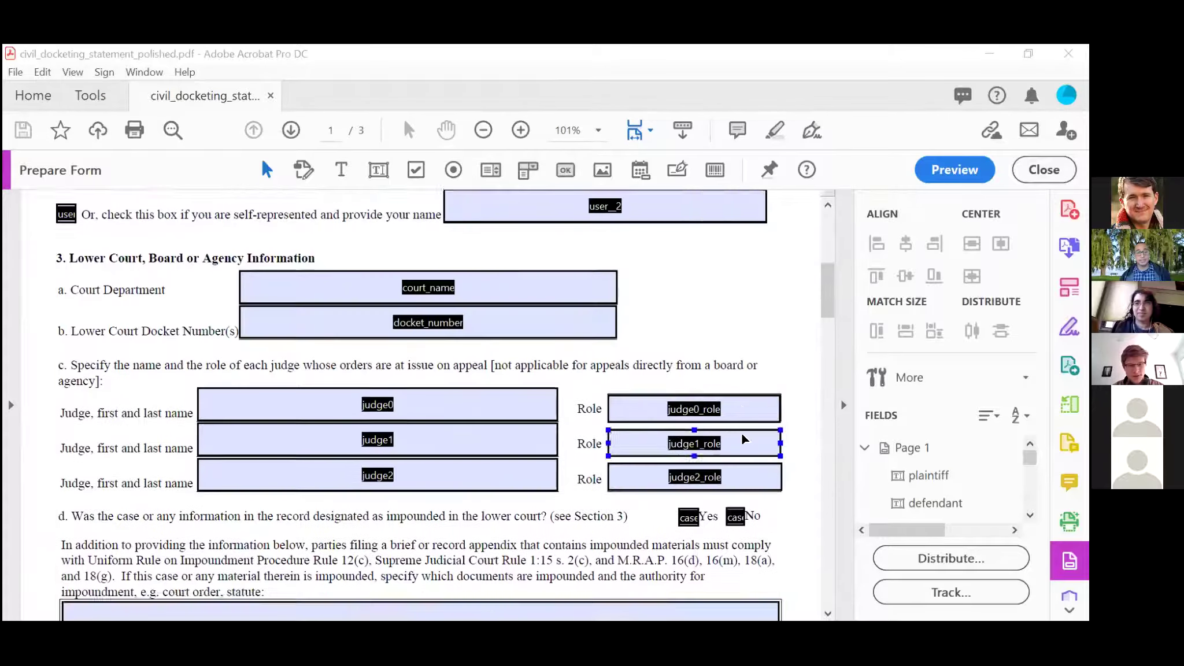
scroll(742, 433, up, 6)
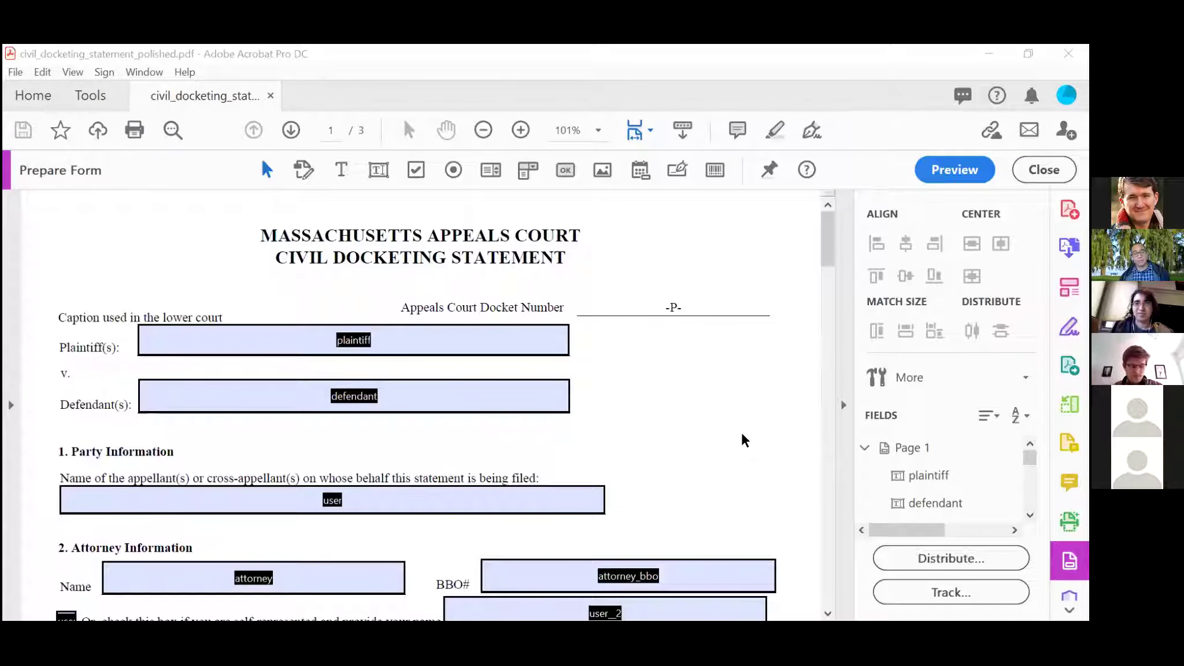
scroll(742, 434, down, 1)
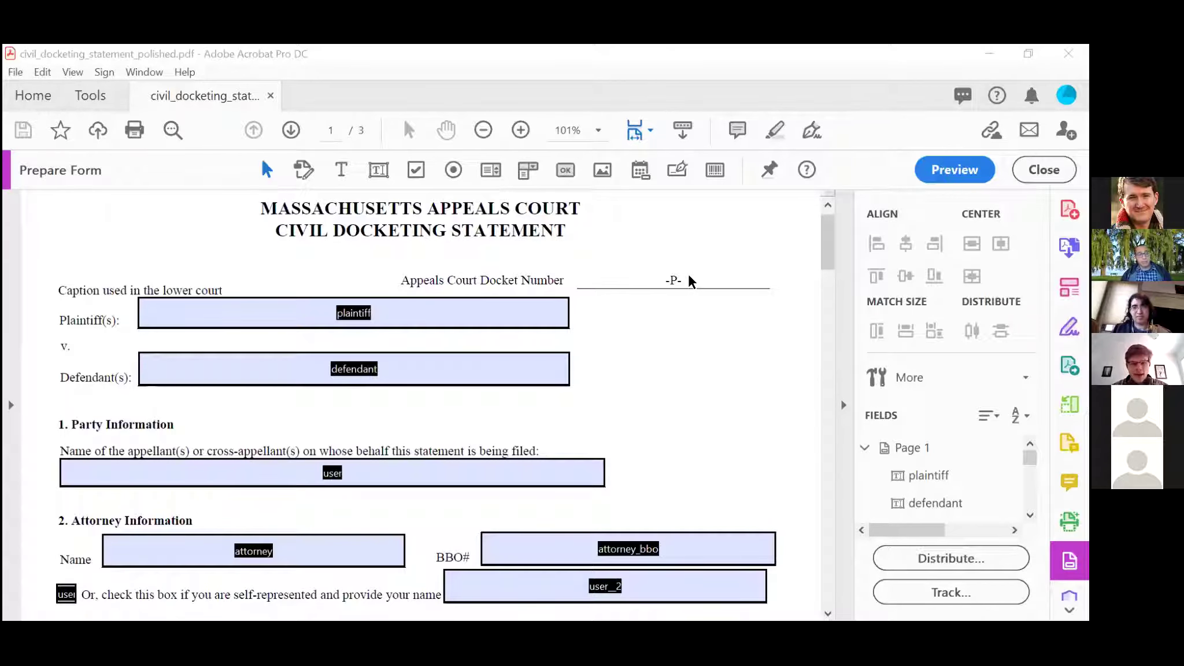
scroll(688, 273, down, 5)
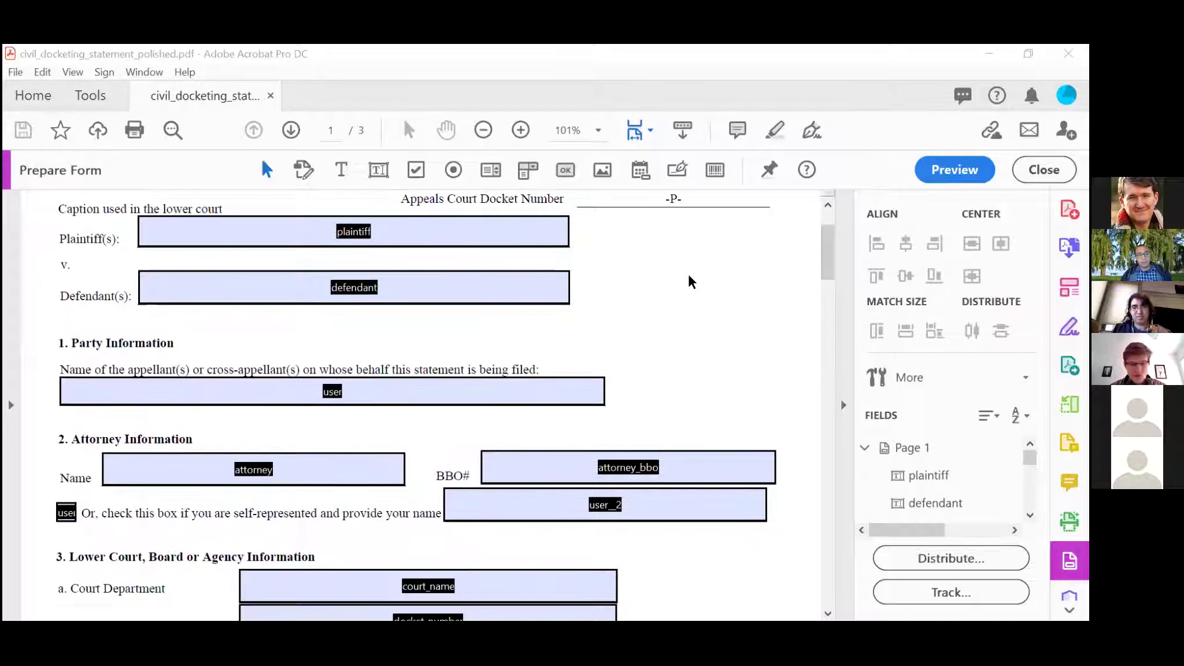
scroll(688, 274, down, 10)
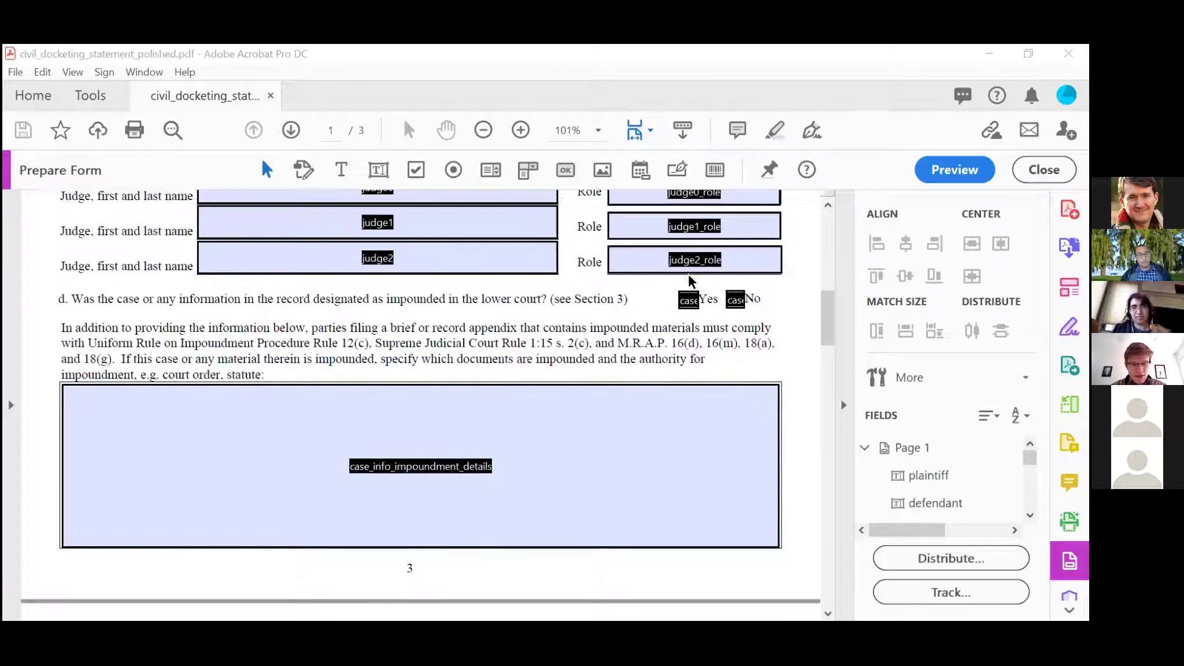
scroll(689, 275, down, 14)
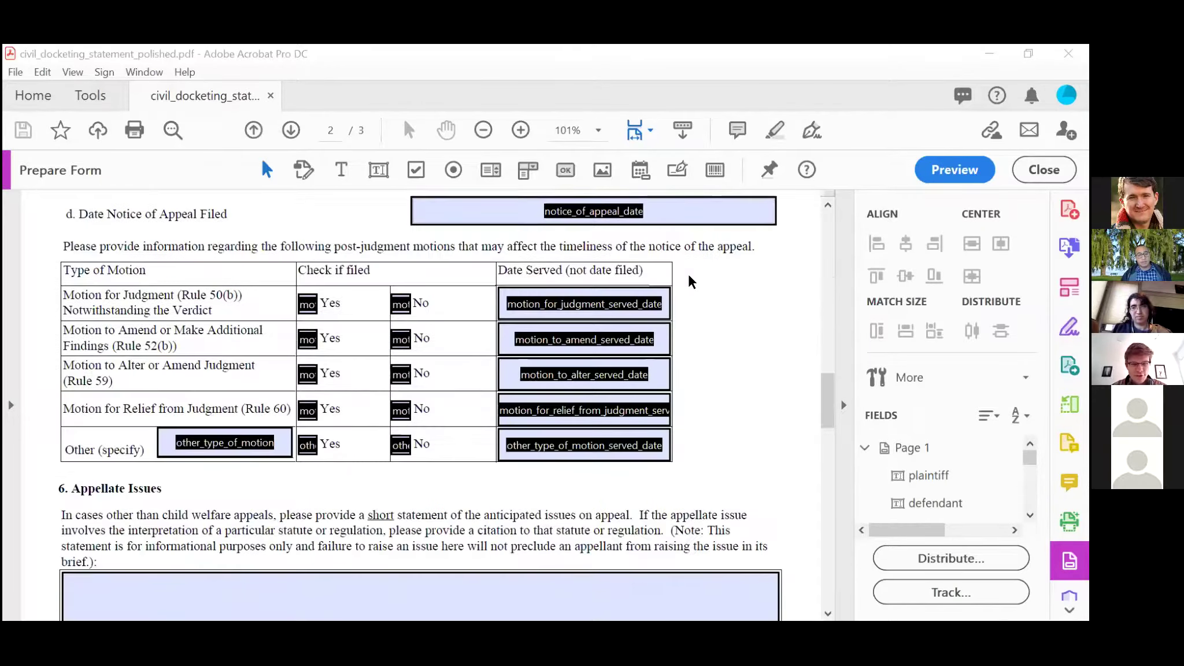
scroll(687, 273, down, 10)
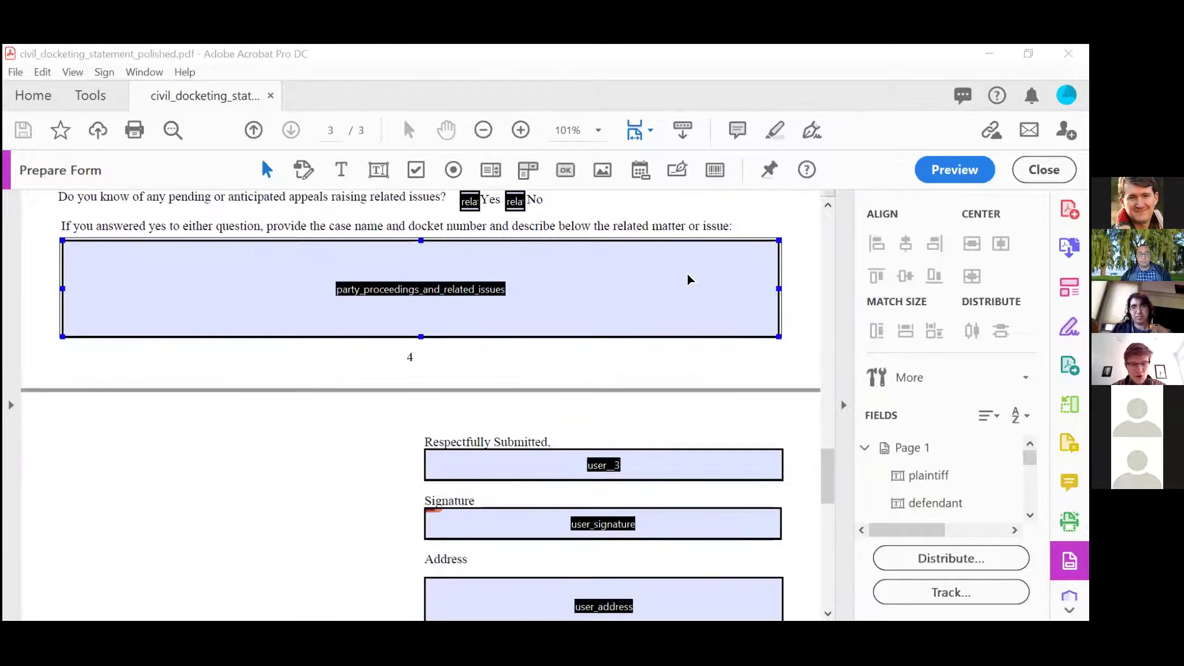
scroll(688, 275, down, 6)
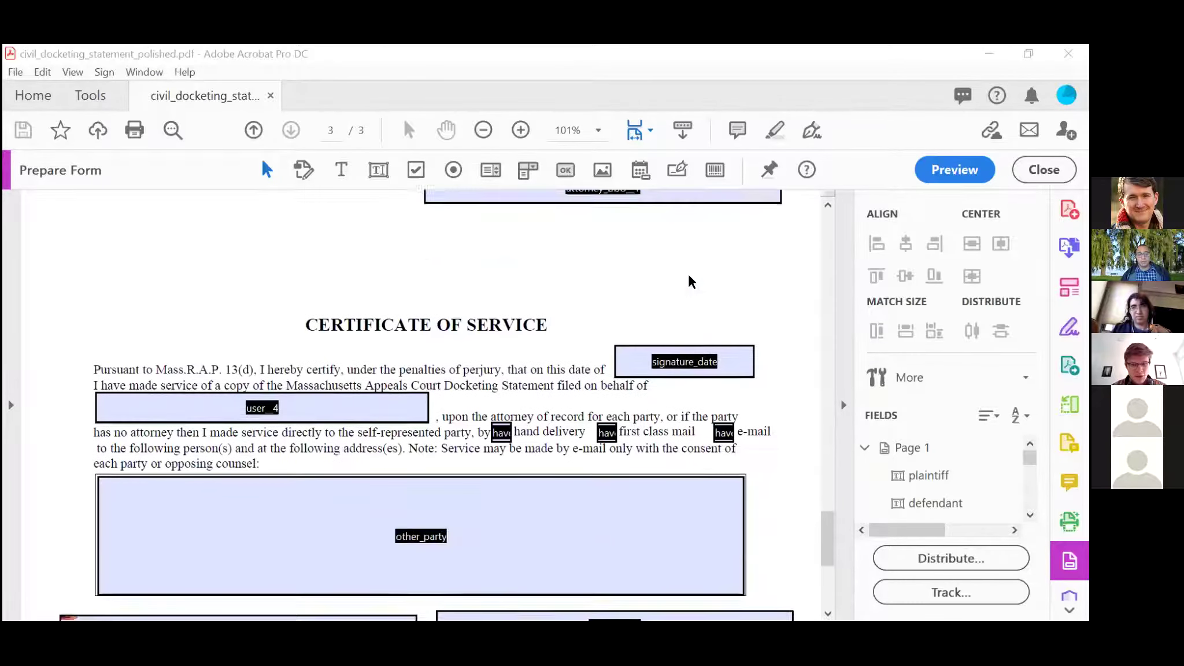
scroll(494, 326, down, 5)
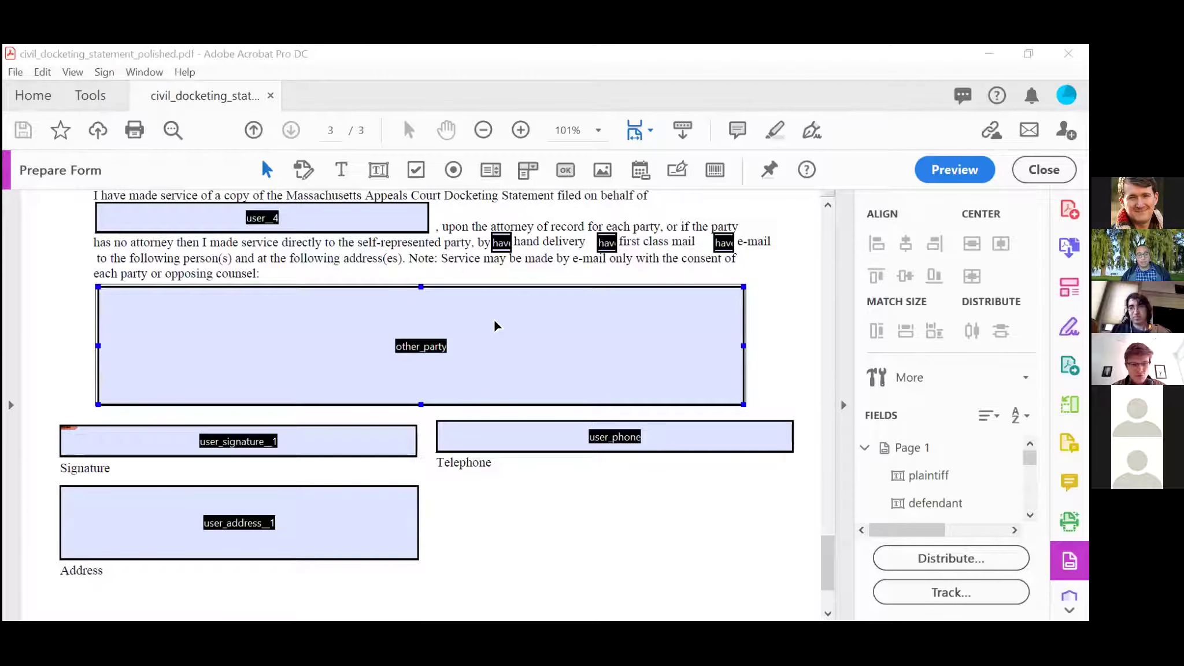
Review the form fields backwards from the certificate of service to the plaintiff and defendant caption on page 1.
scroll(494, 326, up, 15)
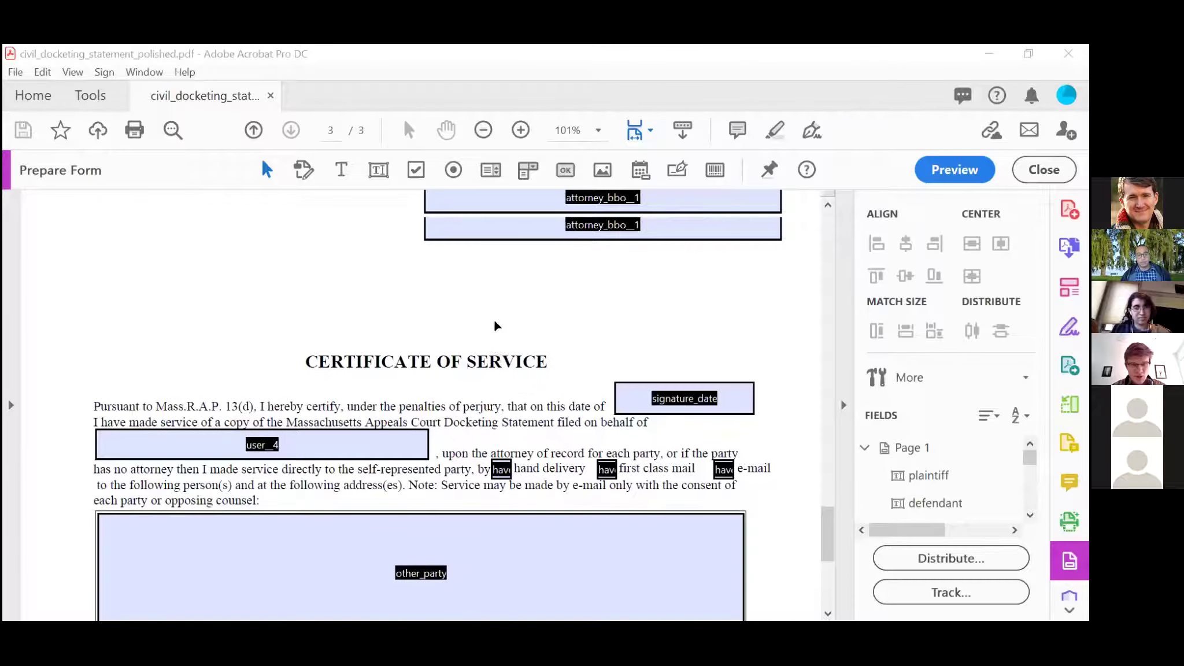
scroll(493, 320, up, 12)
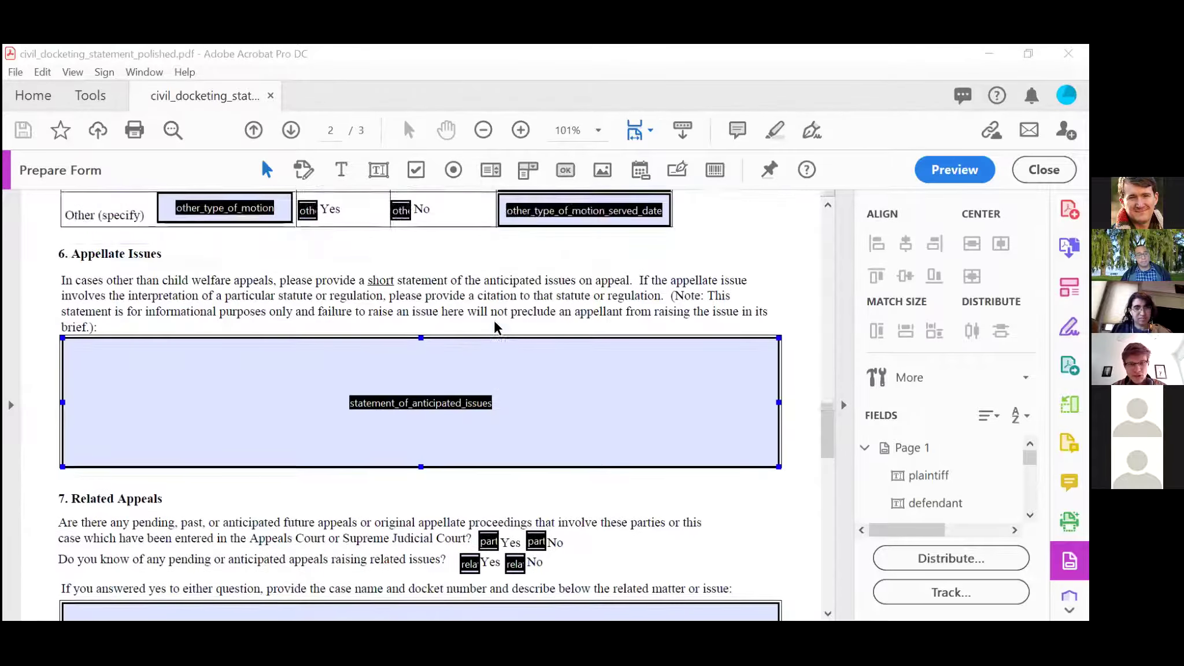
scroll(494, 326, up, 2)
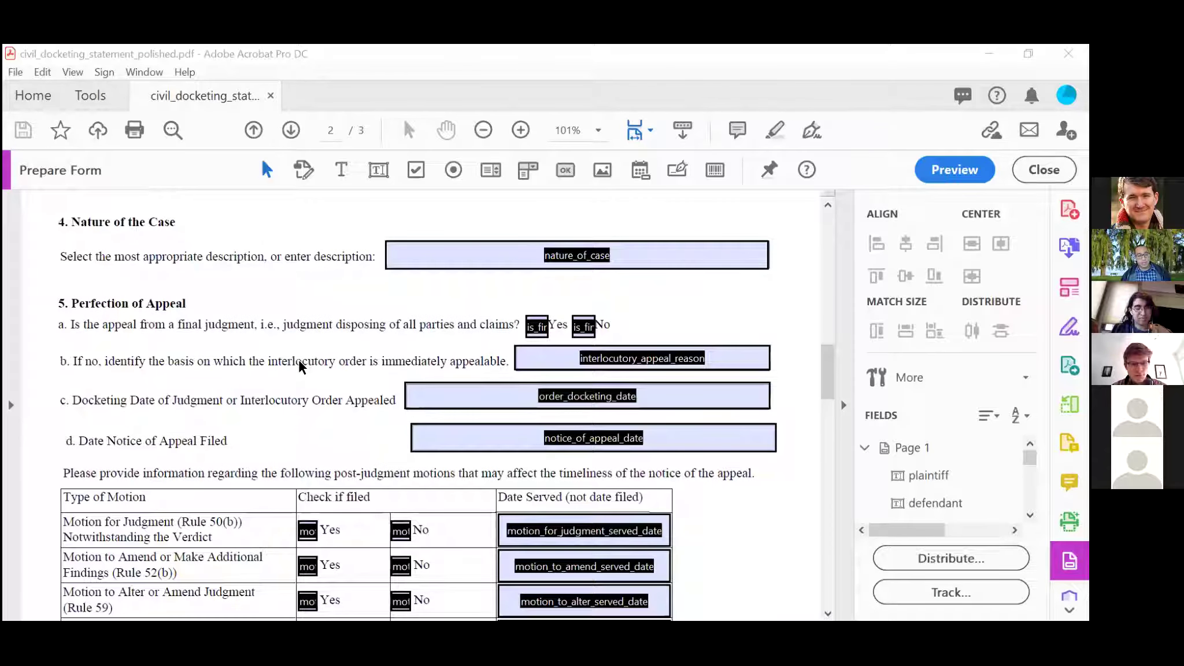
scroll(299, 361, up, 6)
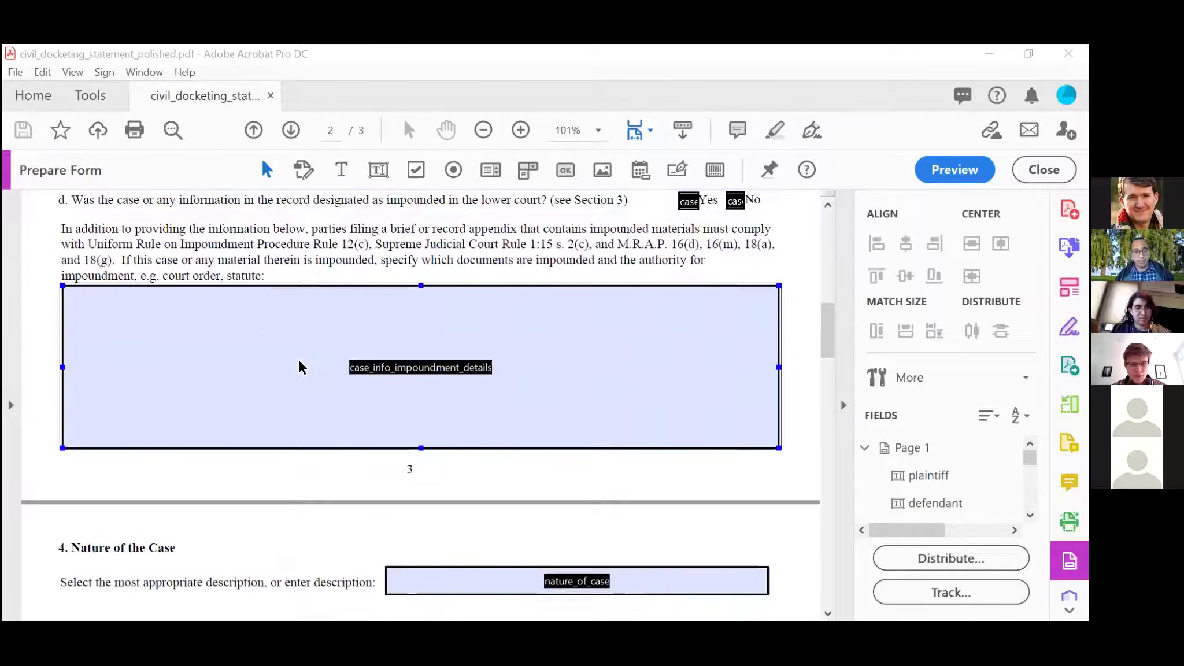
scroll(298, 360, up, 7)
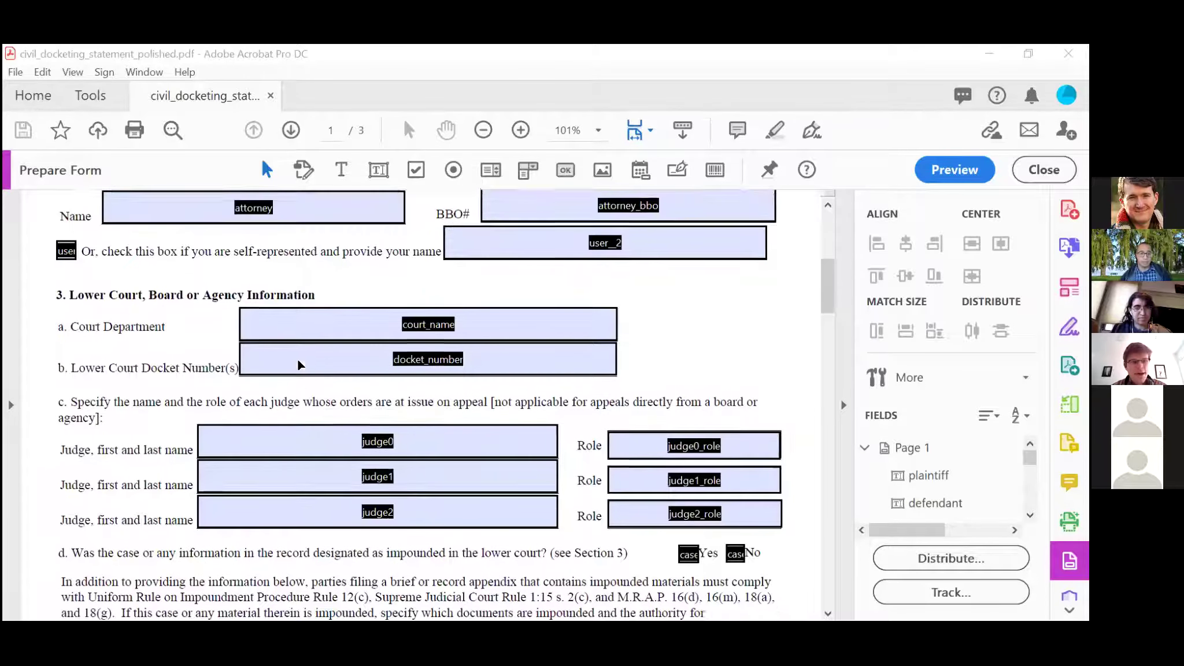
scroll(297, 359, up, 5)
scroll(333, 479, down, 2)
click(332, 481)
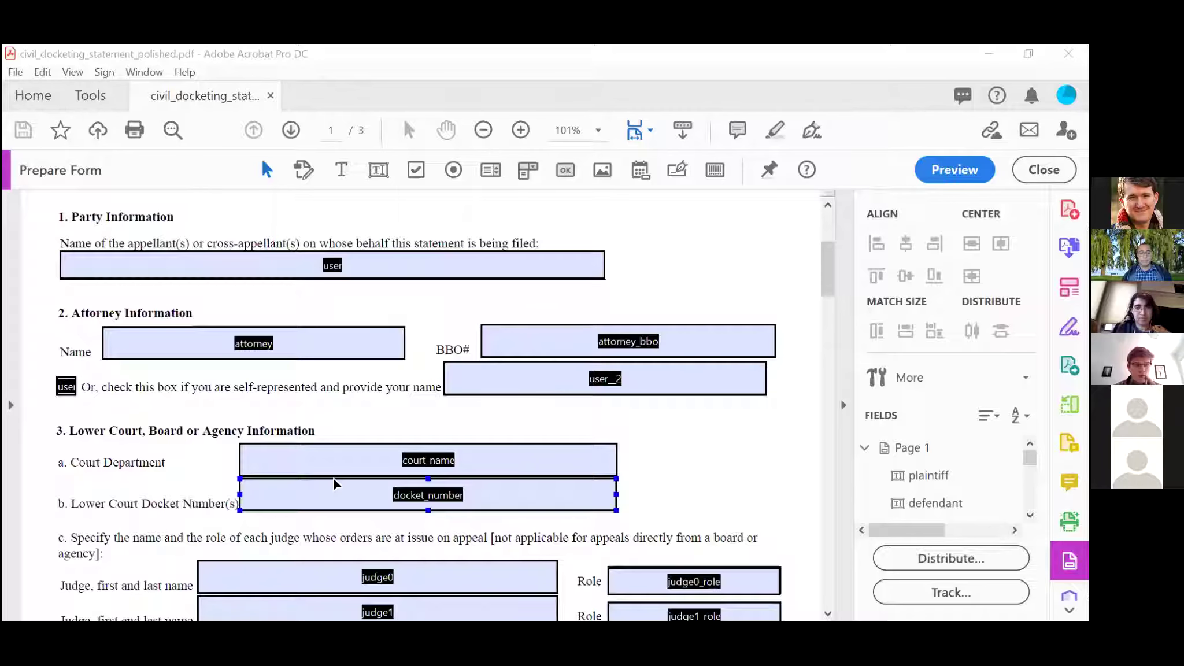
click(369, 411)
scroll(368, 411, up, 3)
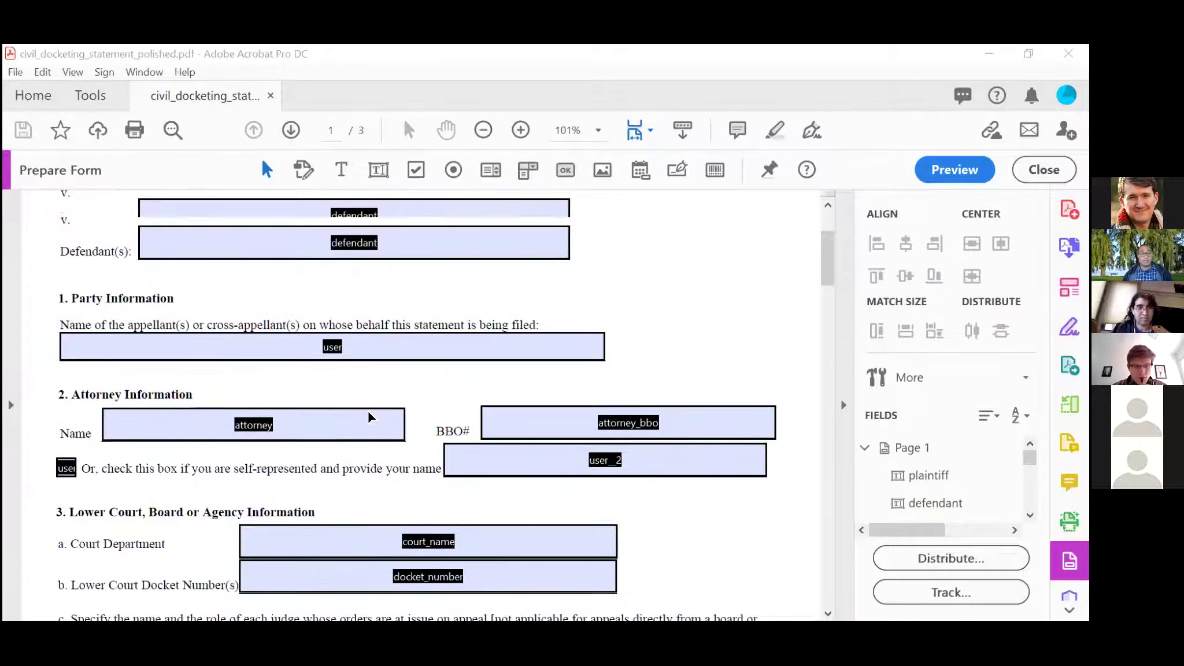
scroll(368, 410, up, 5)
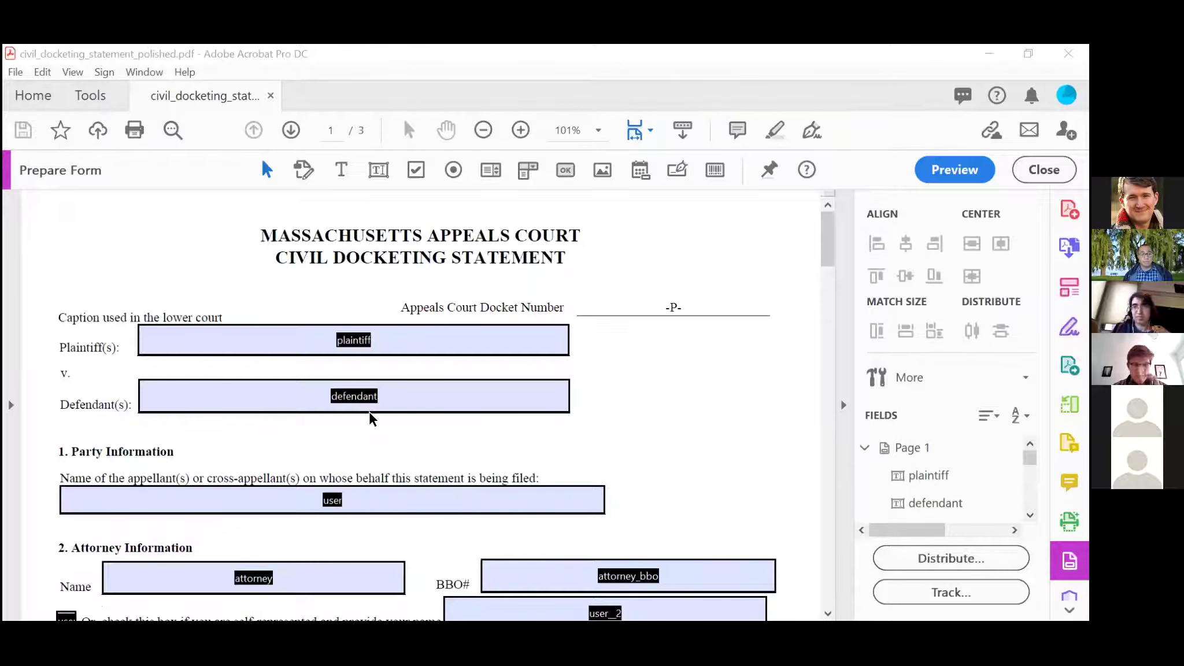
Look through the party, attorney, lower court, appeal and related-appeals fields down to the certificate of service.
scroll(369, 412, down, 2)
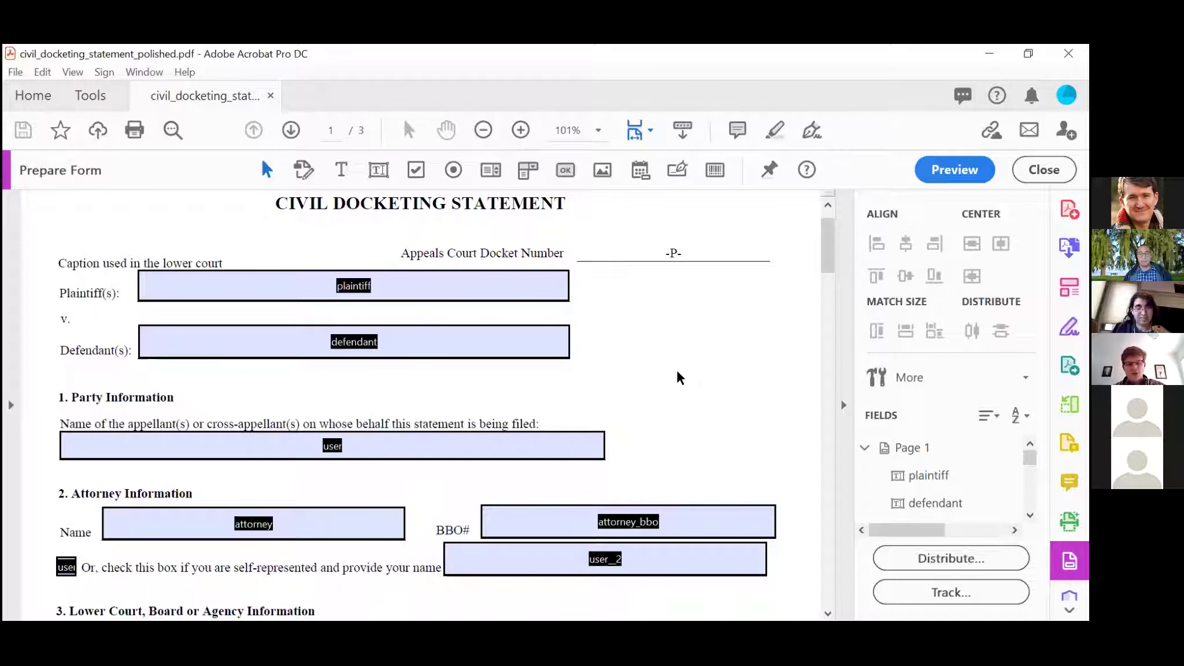
scroll(678, 374, down, 4)
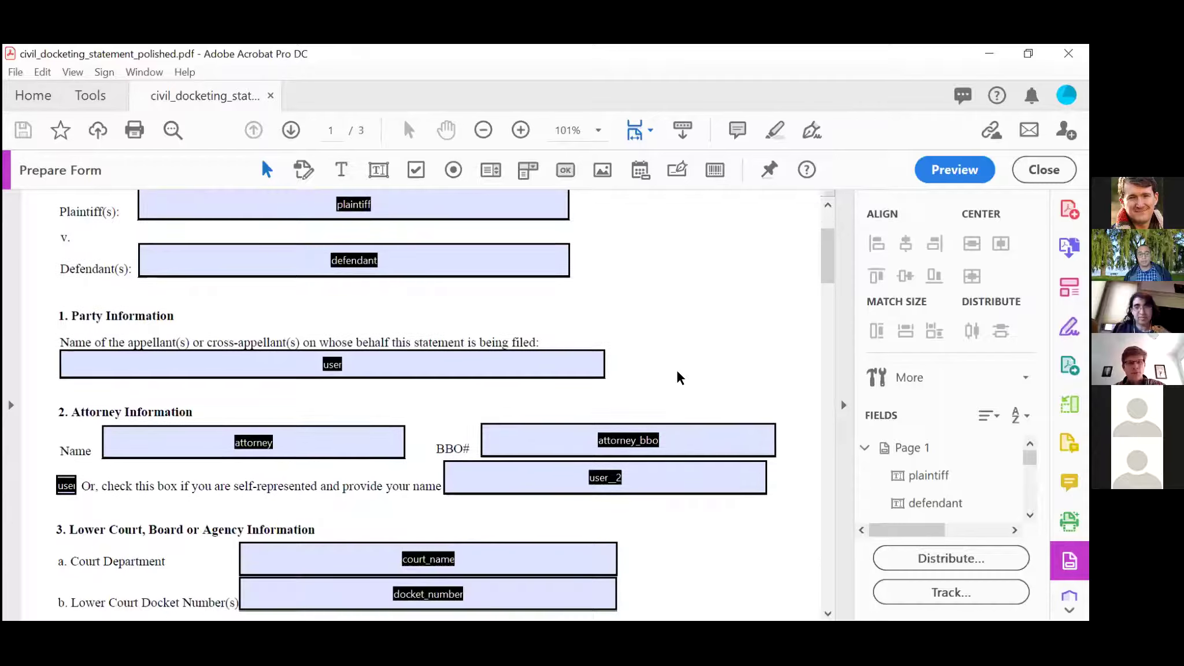
scroll(678, 374, down, 5)
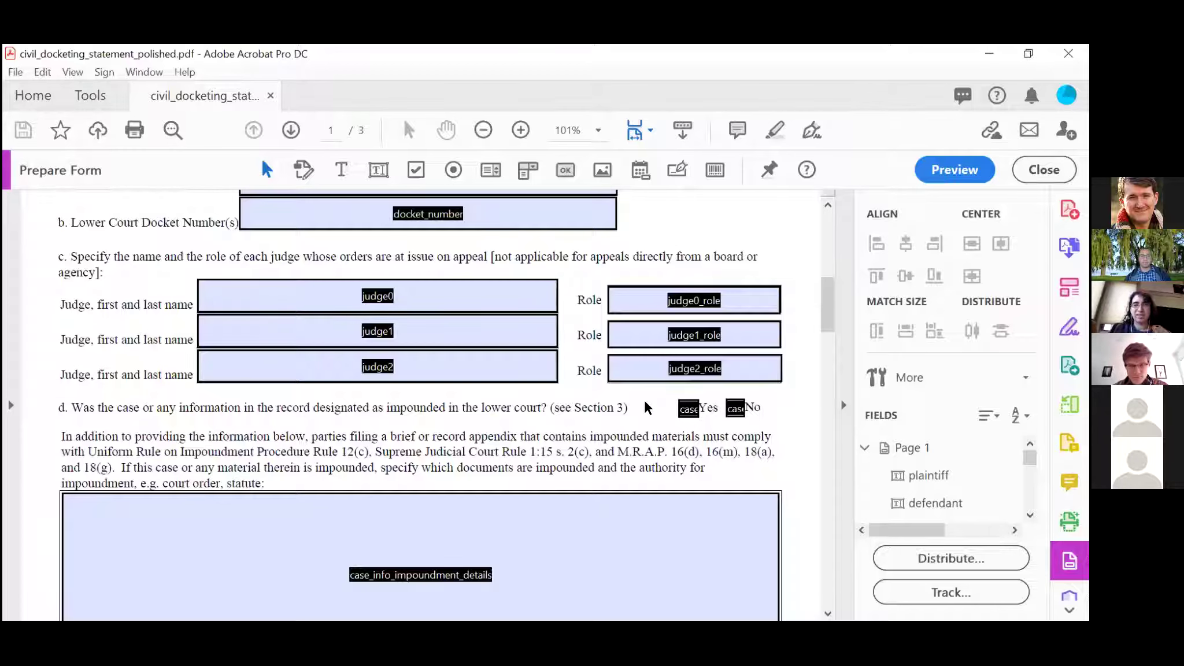
scroll(644, 399, down, 5)
click(645, 404)
scroll(644, 399, down, 15)
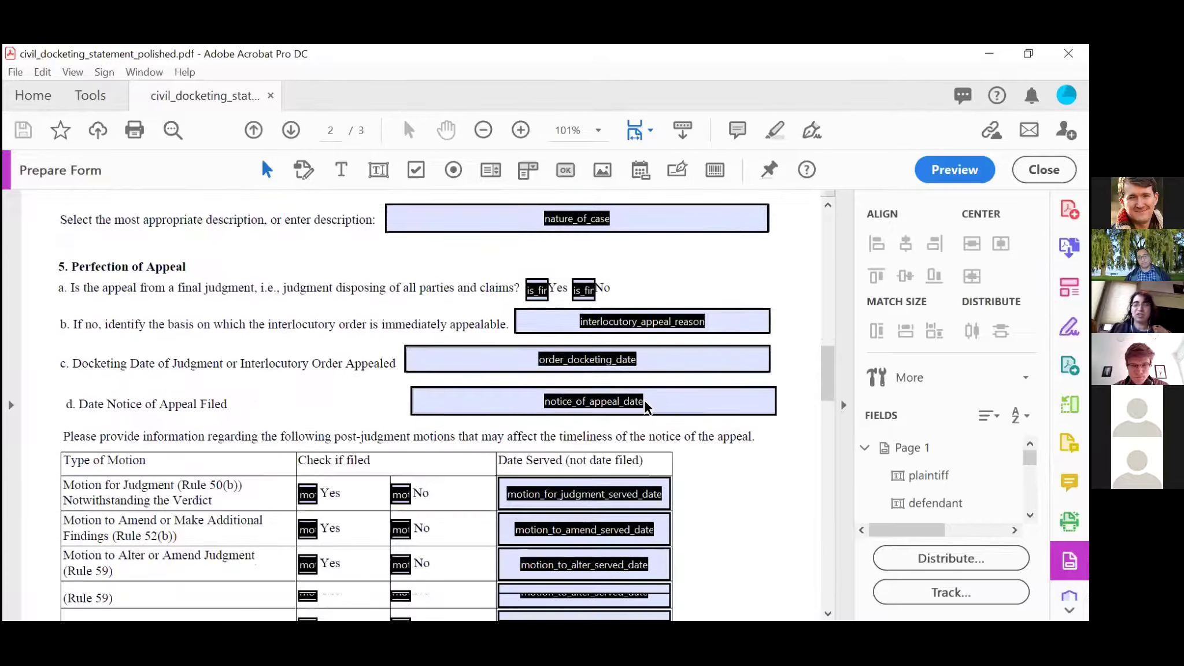
scroll(644, 400, down, 15)
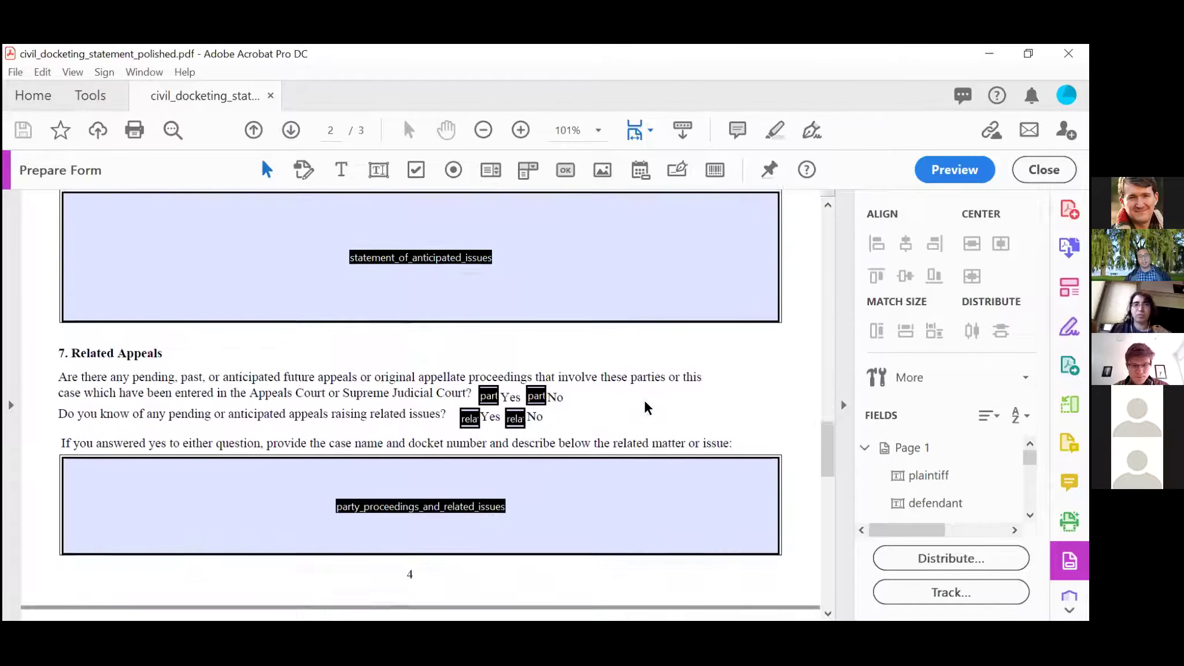
scroll(643, 399, down, 2)
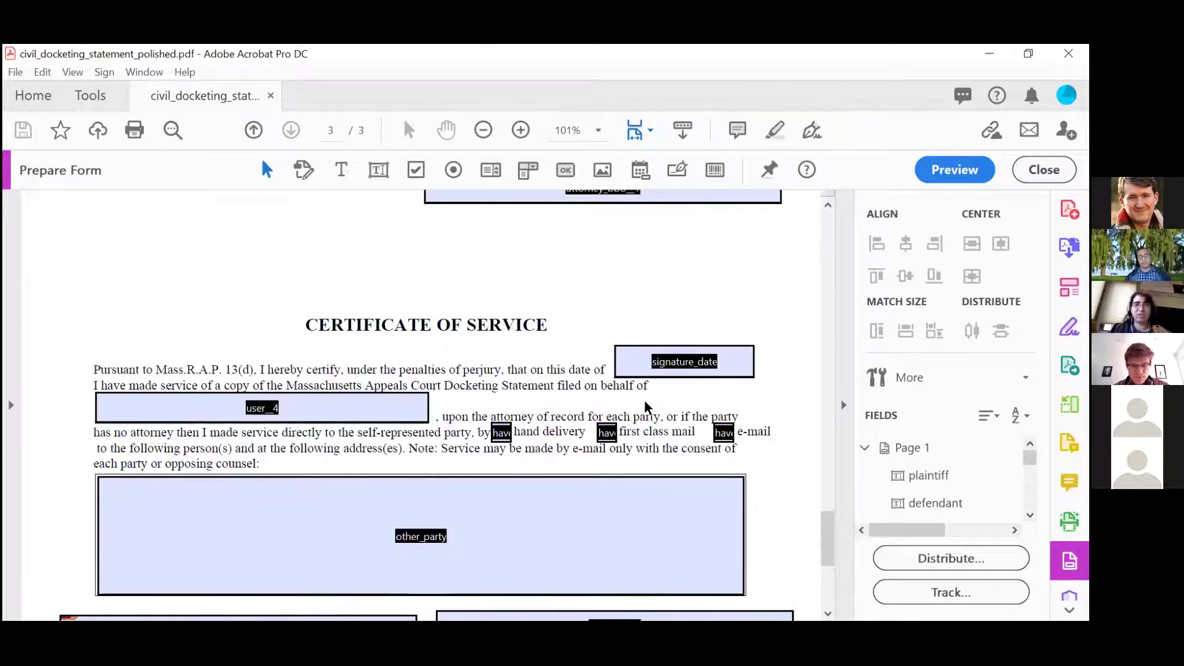
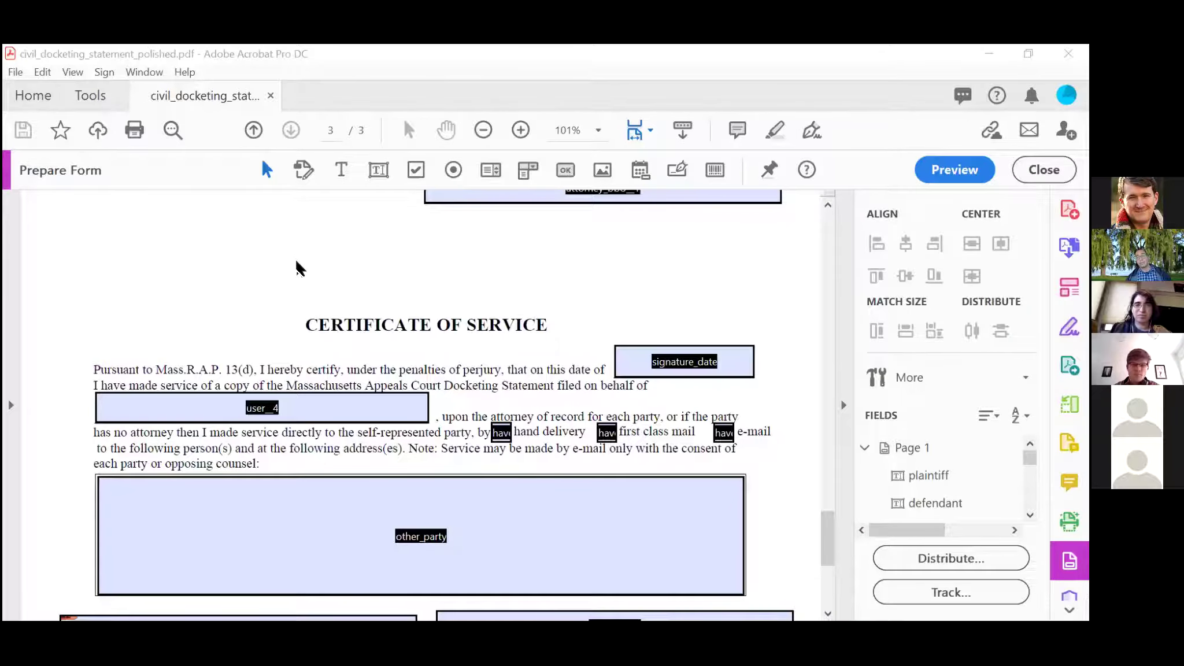
Review the related appeals, post-judgment motions and attorney information fields, and select the nature_of_case field in section 4.
scroll(296, 267, up, 3)
scroll(296, 263, up, 10)
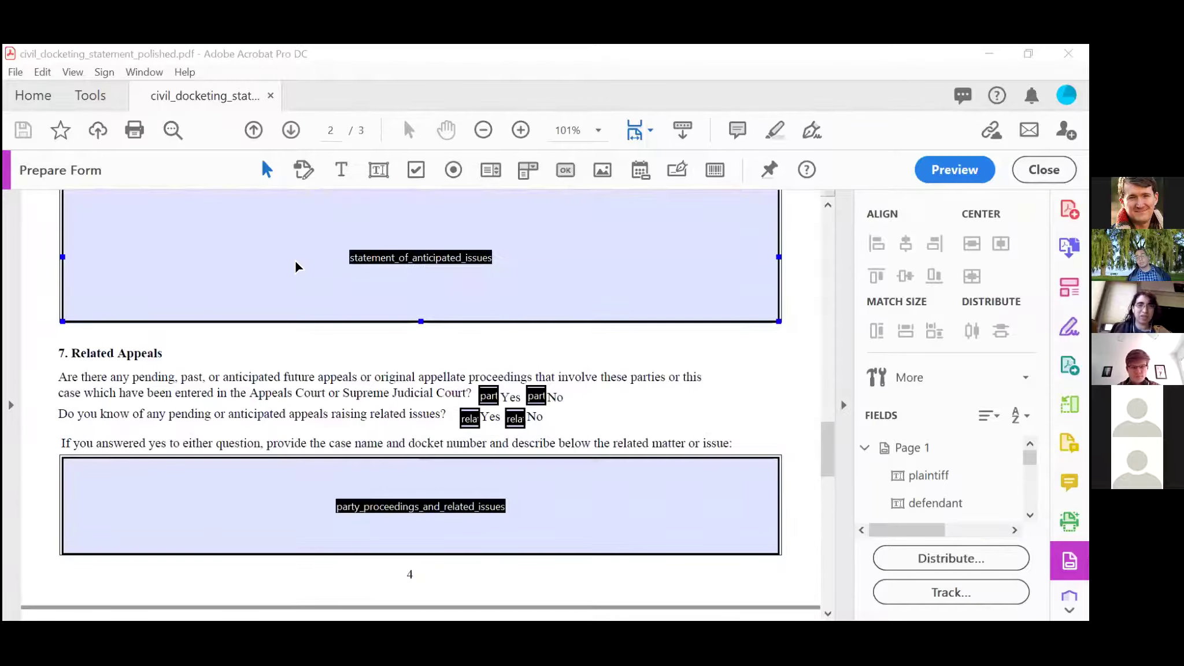
click(737, 388)
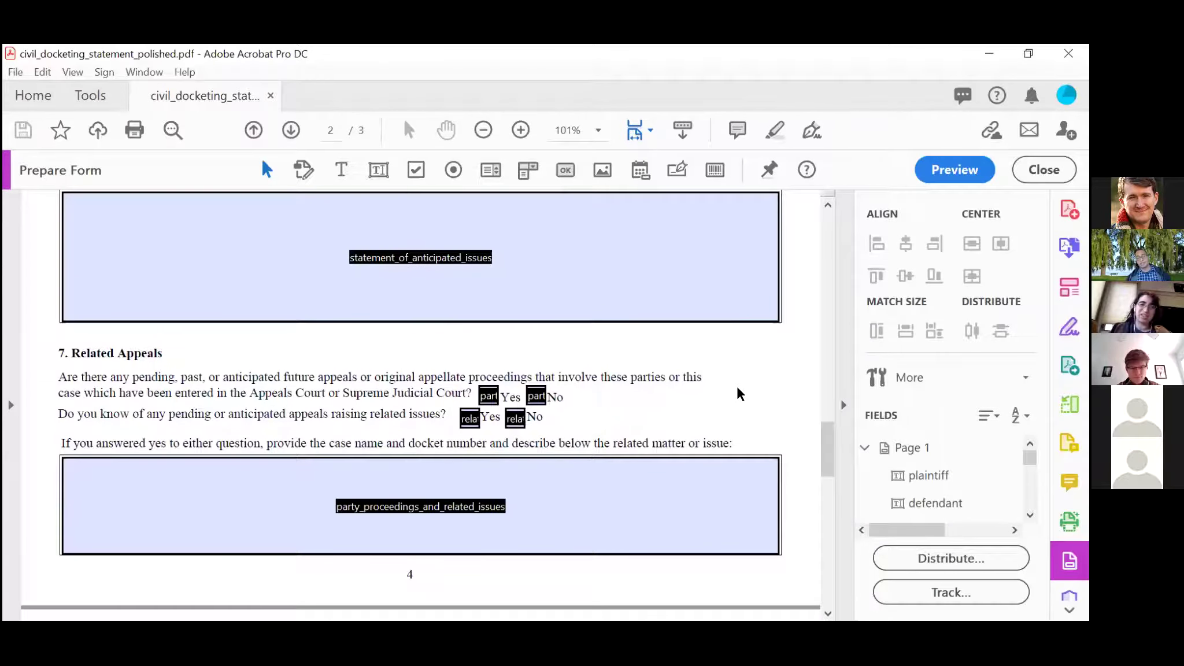
scroll(737, 388, up, 5)
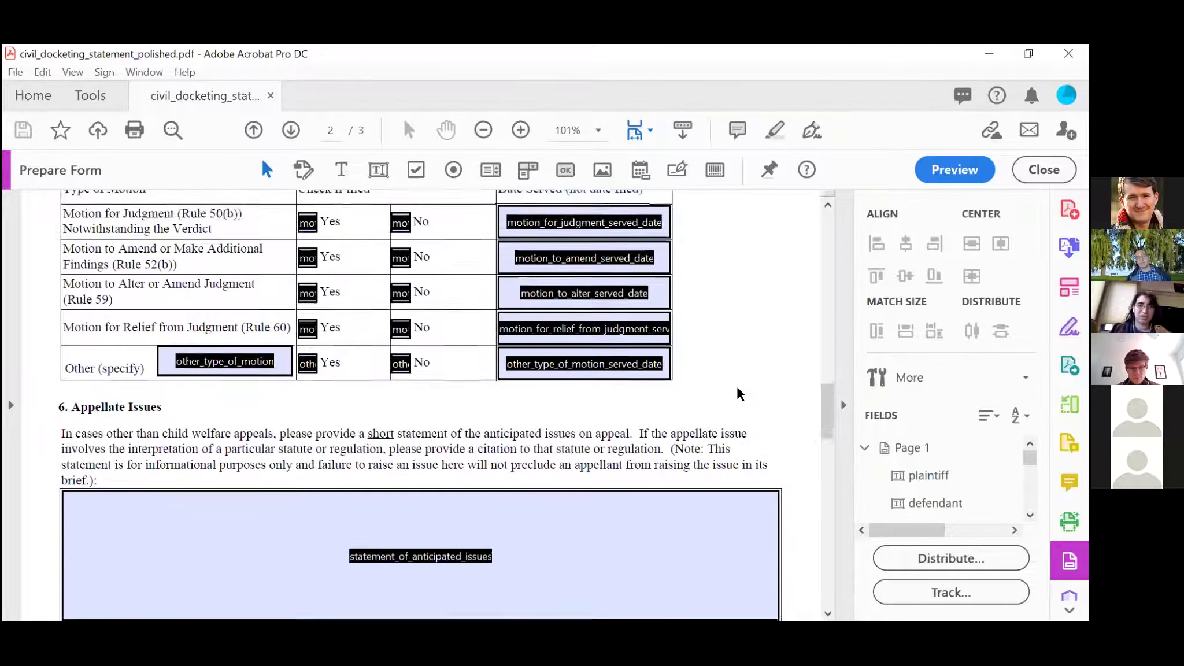
scroll(737, 393, up, 1)
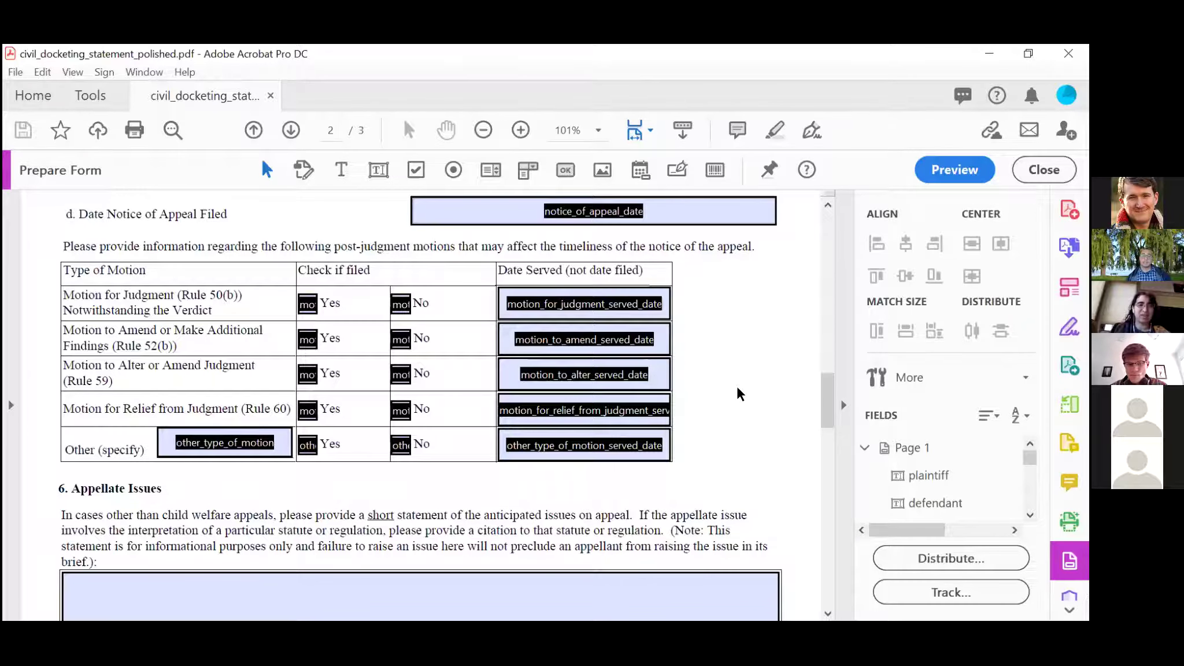
scroll(737, 389, up, 20)
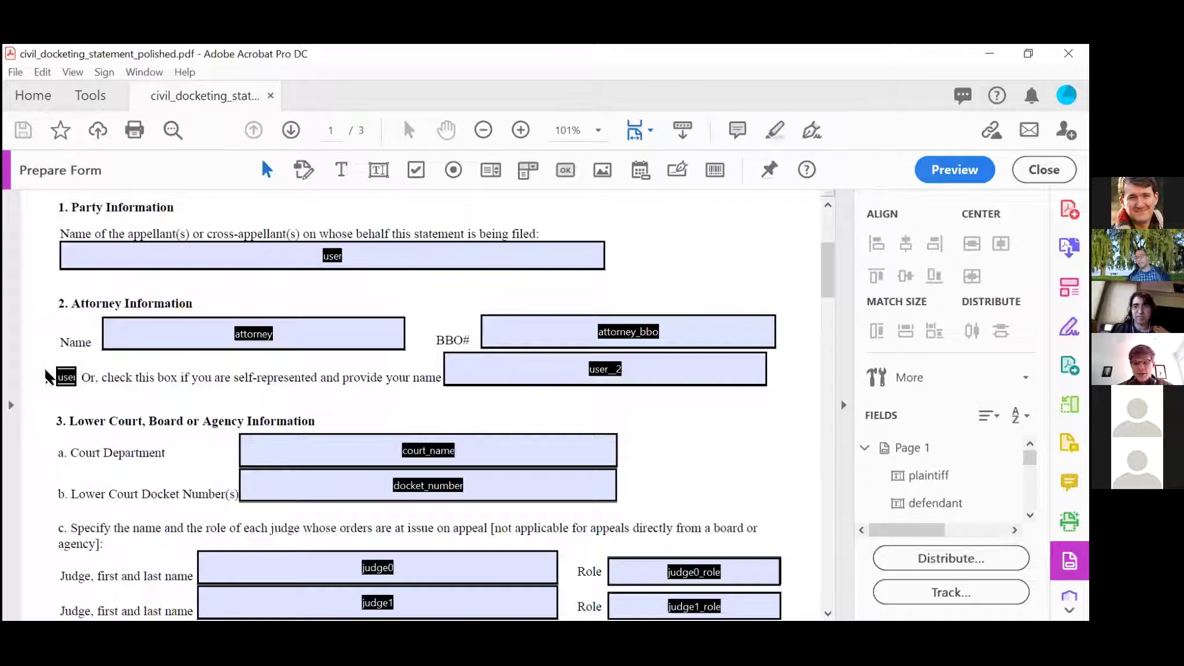
scroll(46, 373, down, 10)
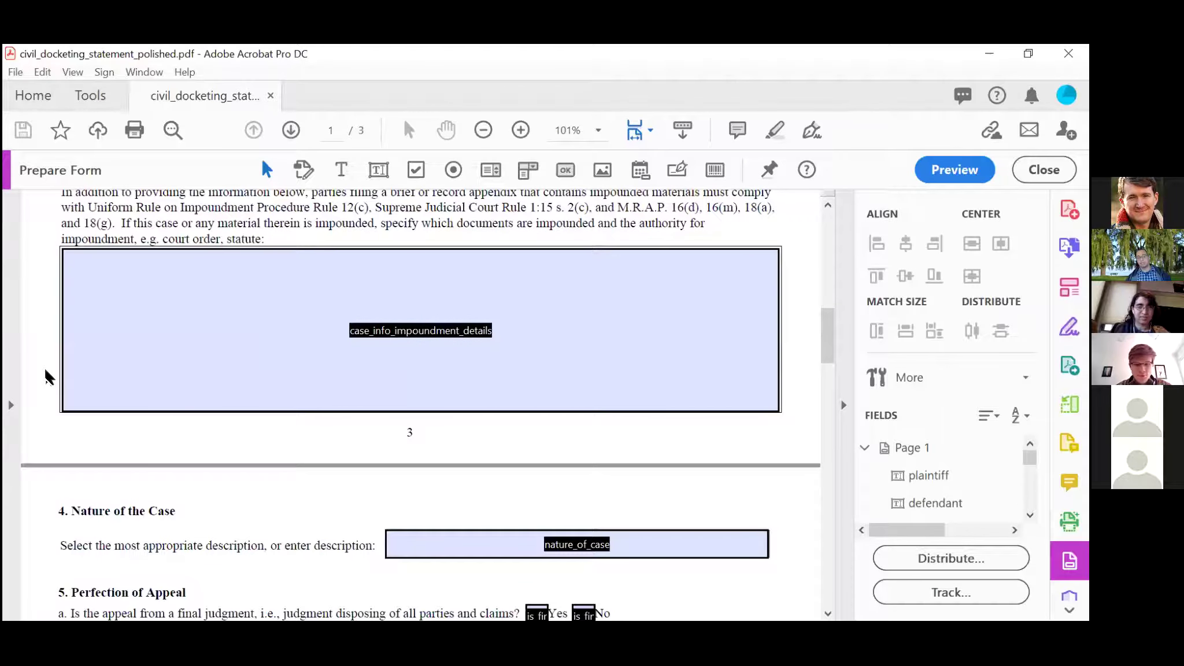
scroll(153, 370, down, 5)
click(465, 407)
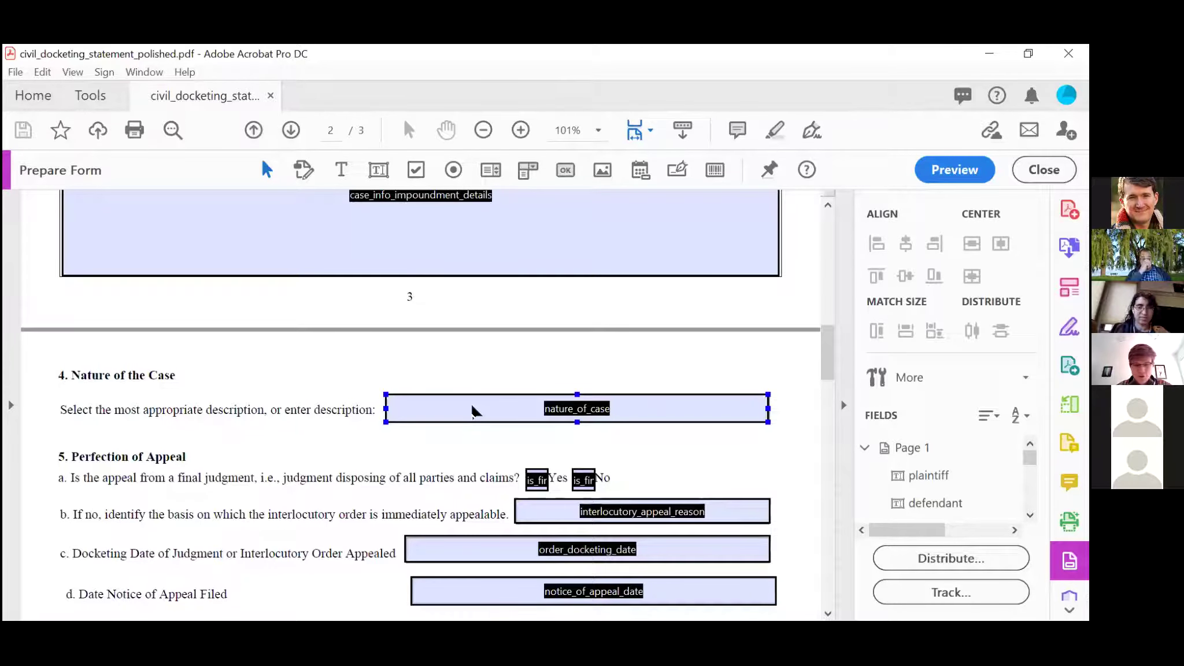
Examine the judge and party information fields on page 1 and the nature of case and perfection of appeal fields on page 2.
scroll(472, 410, up, 20)
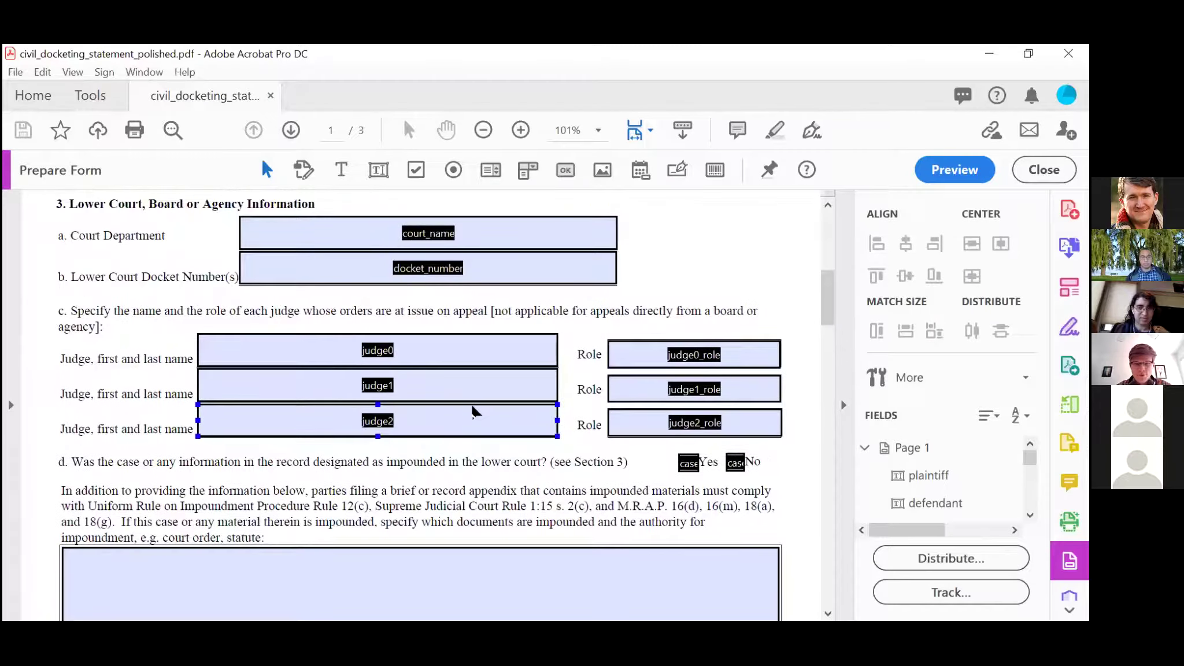
click(472, 405)
click(107, 342)
scroll(41, 314, up, 3)
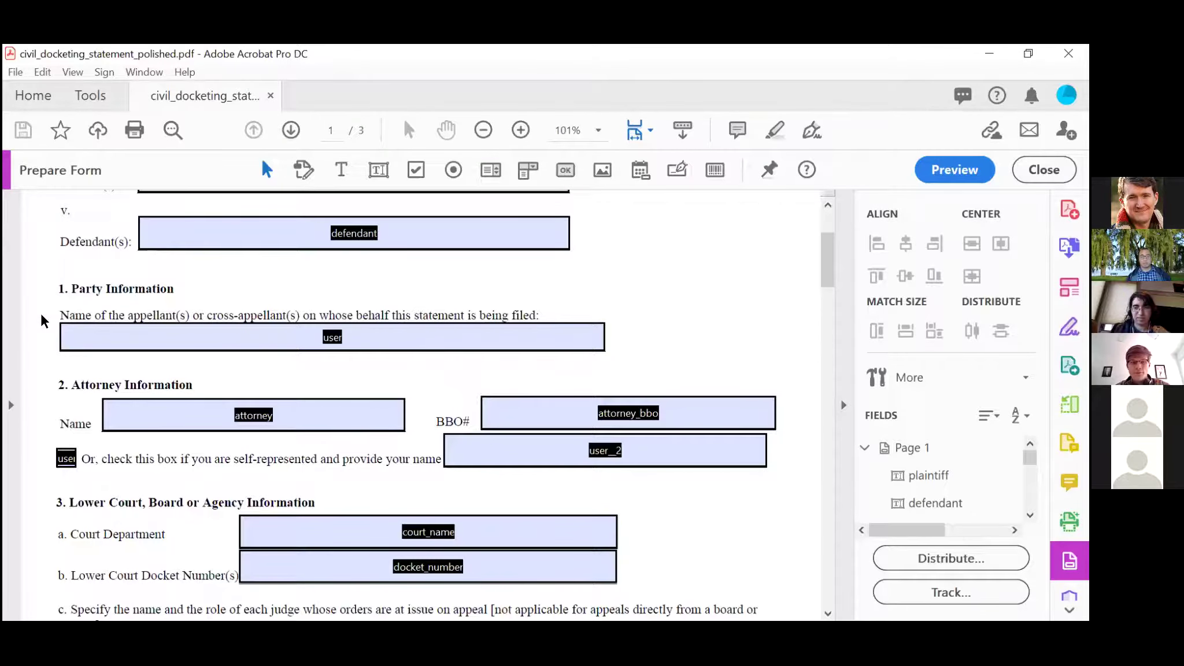
scroll(41, 316, down, 20)
scroll(40, 313, down, 4)
scroll(41, 313, up, 15)
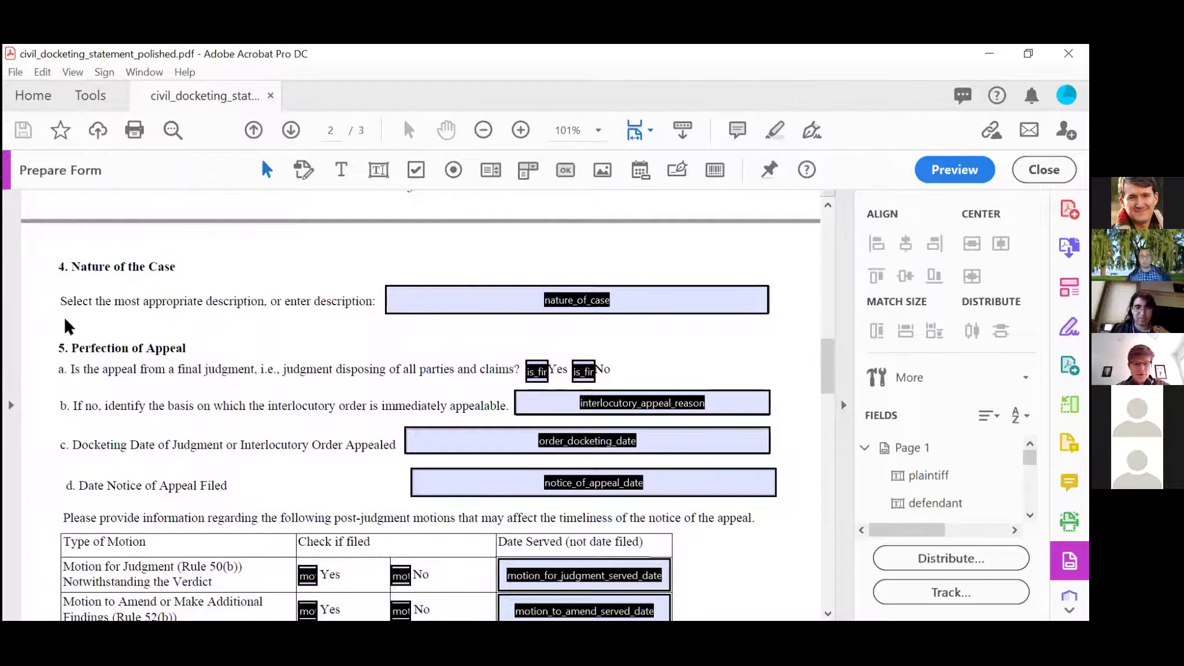
scroll(86, 336, up, 1)
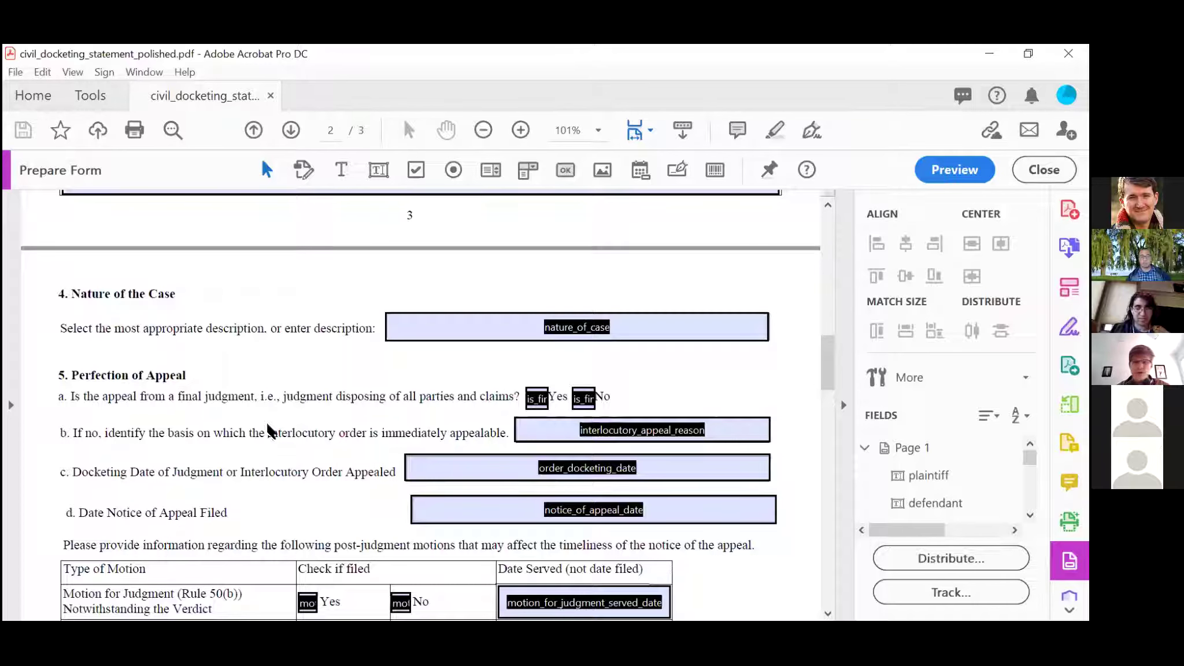
Look over the judge and impoundment fields on page 1 and the nature of case field on page 2.
scroll(268, 431, up, 15)
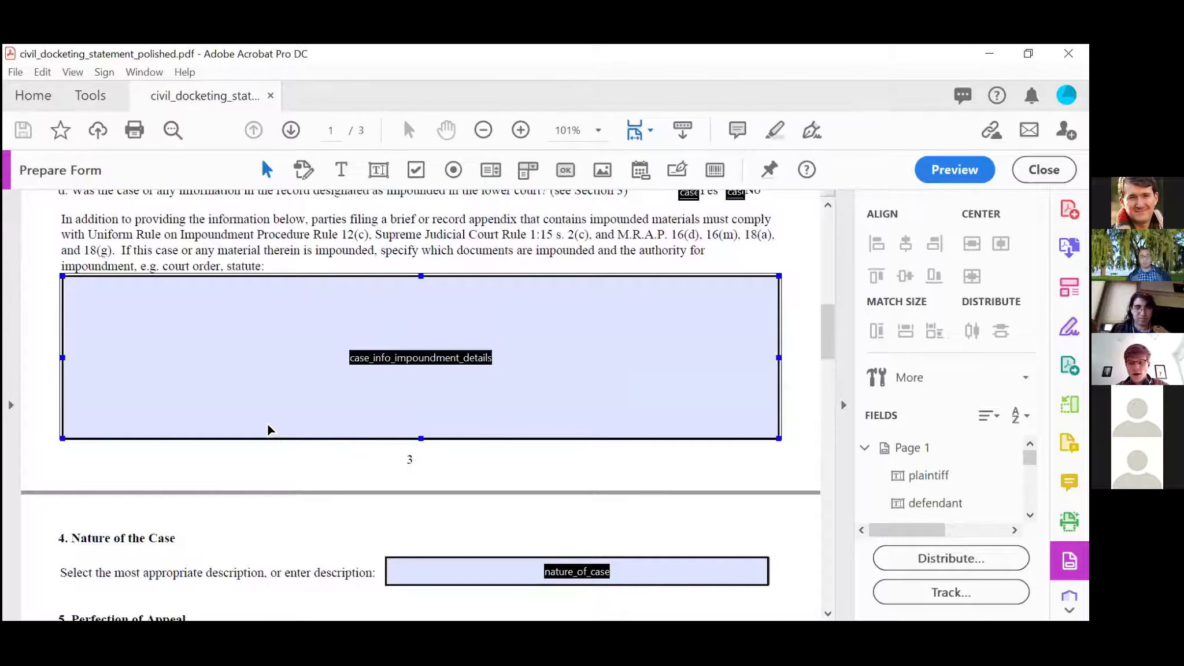
scroll(269, 431, up, 2)
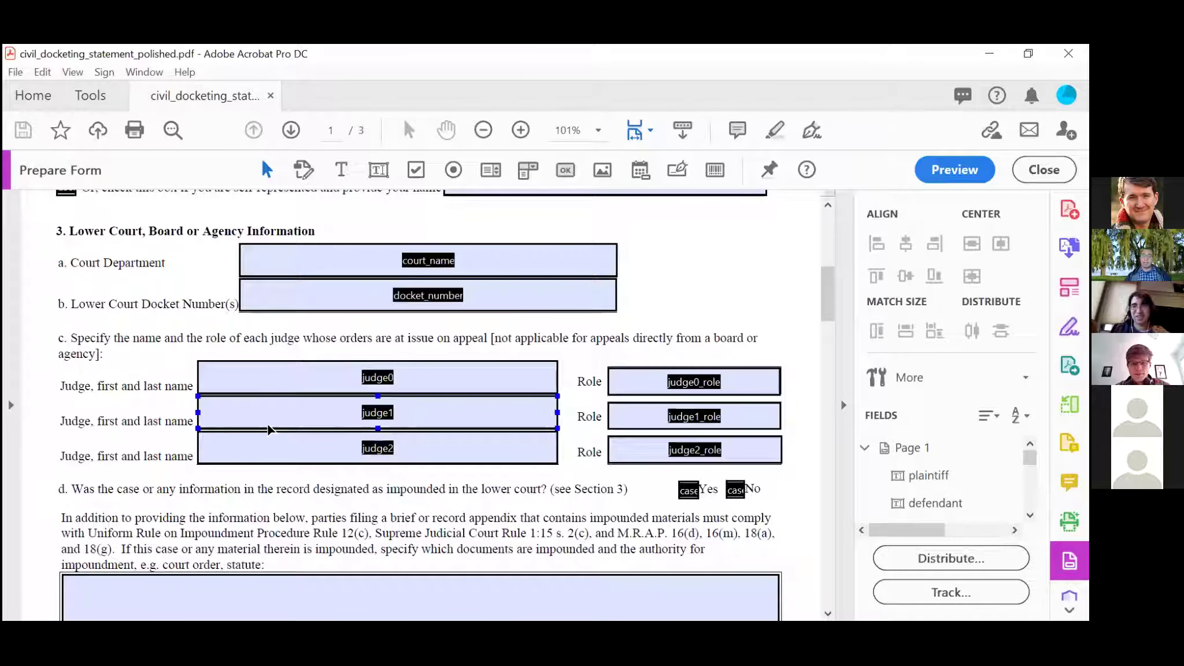
click(270, 429)
scroll(268, 429, down, 10)
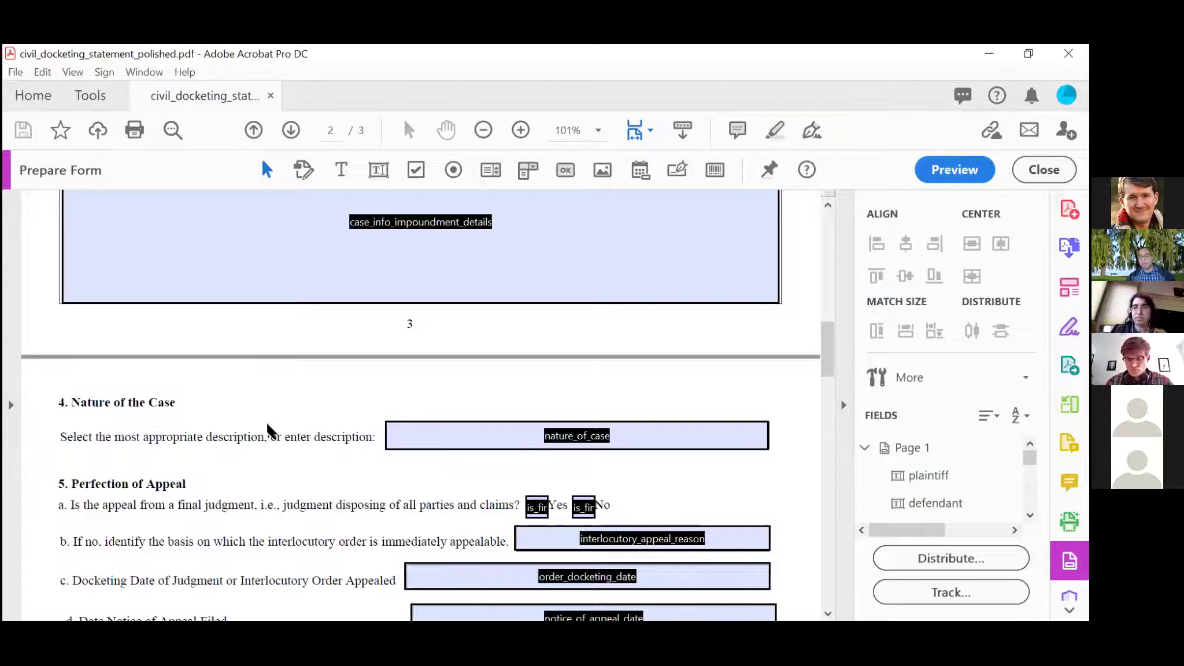
key(Tab)
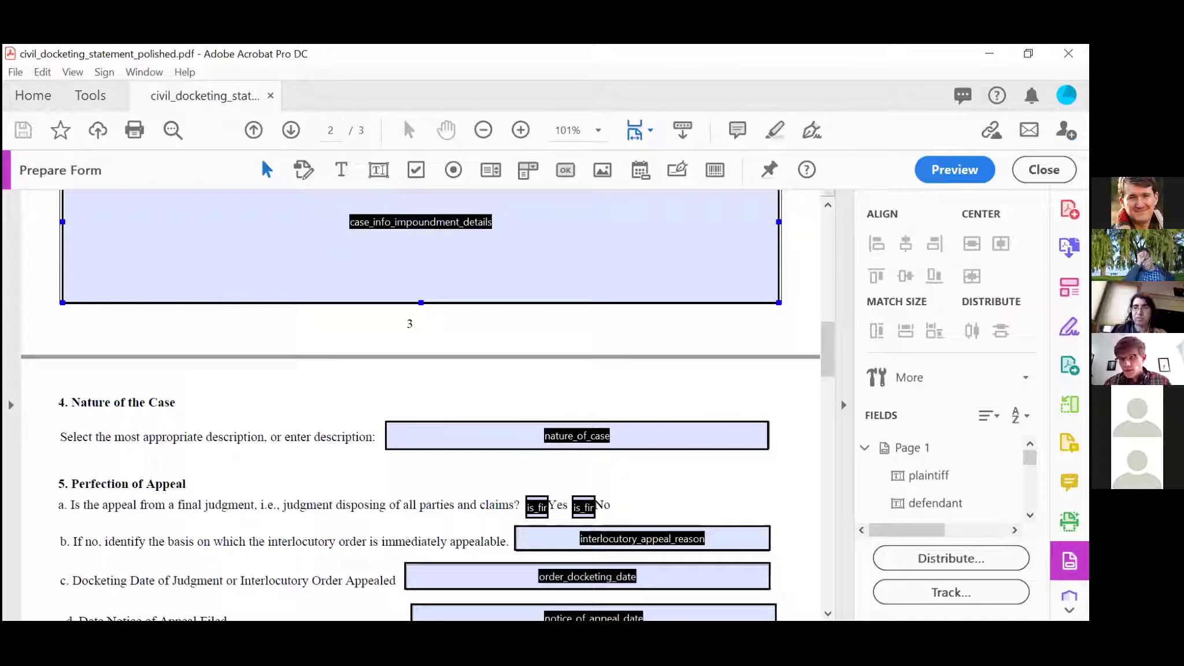
key(Escape)
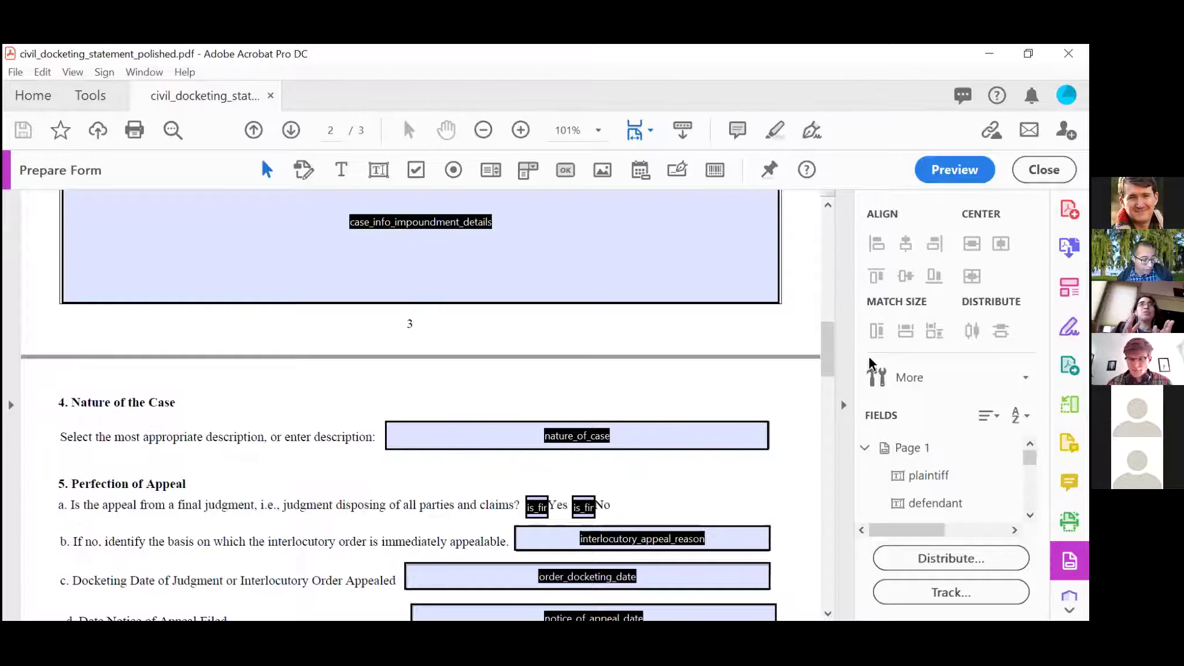
click(986, 414)
click(986, 421)
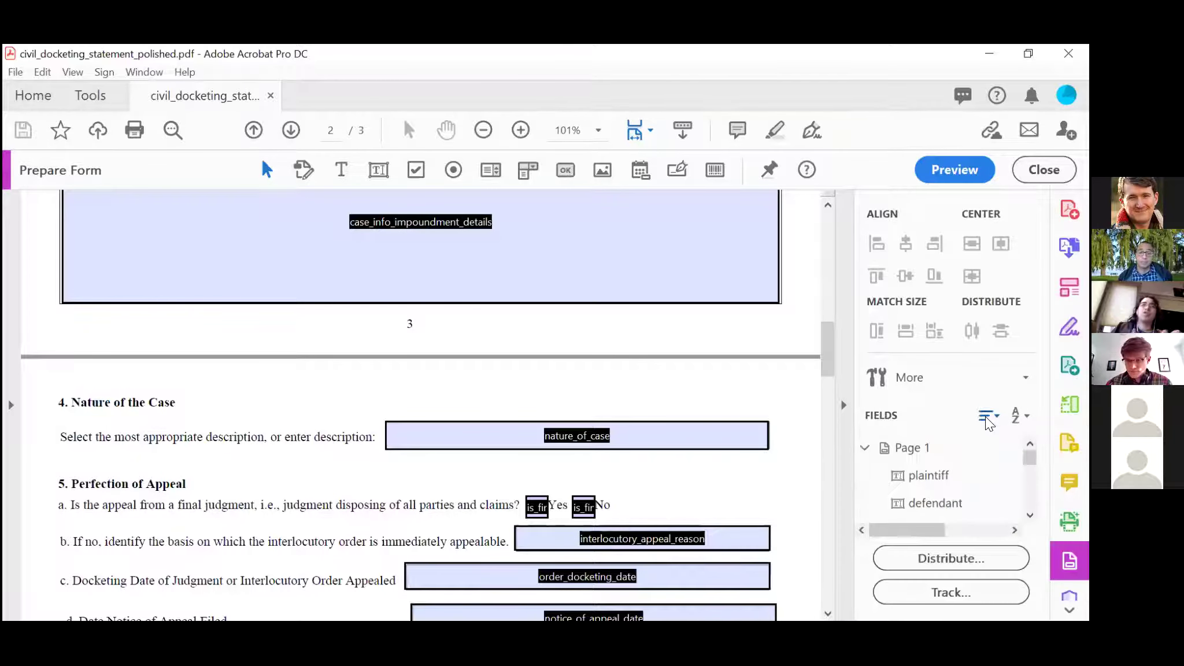
click(1017, 417)
click(1017, 417)
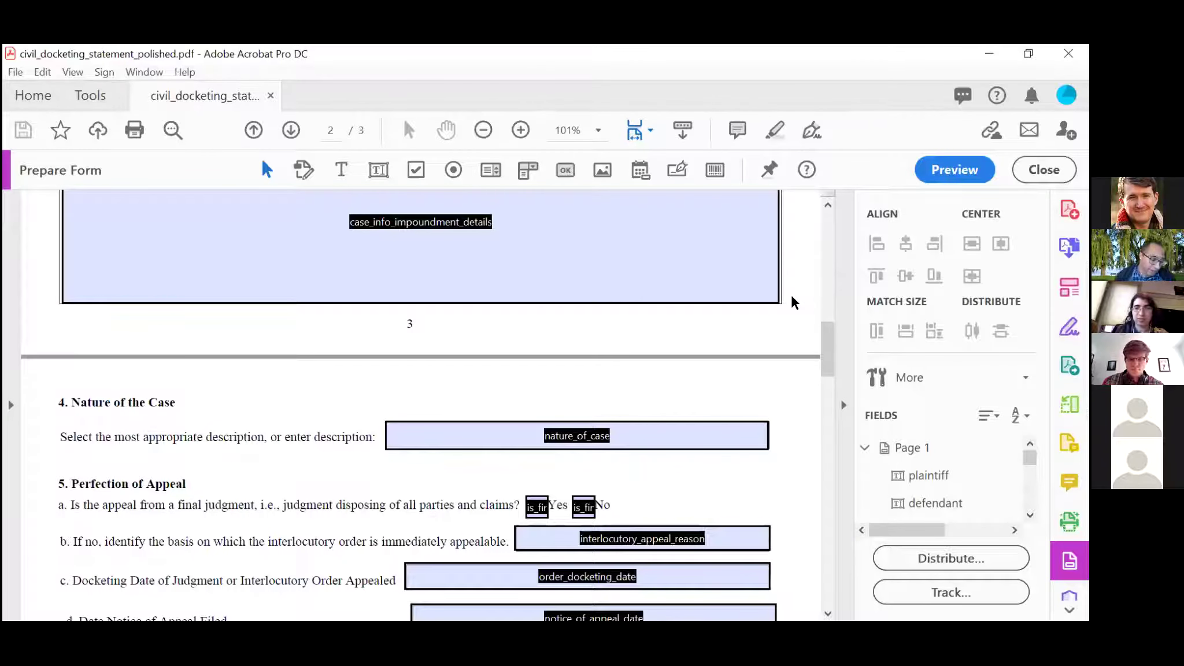
Review the fields from the perfection of appeal section down to the certificate of service, and back up through the signature block.
scroll(791, 296, down, 2)
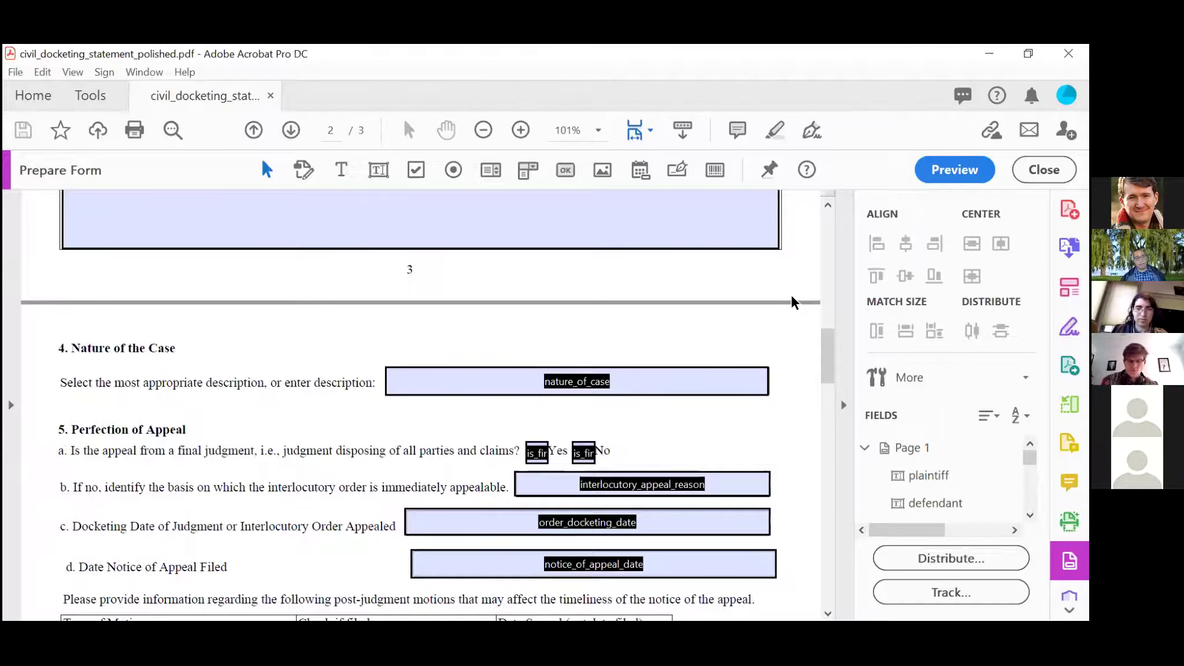
scroll(791, 296, down, 8)
scroll(792, 297, down, 15)
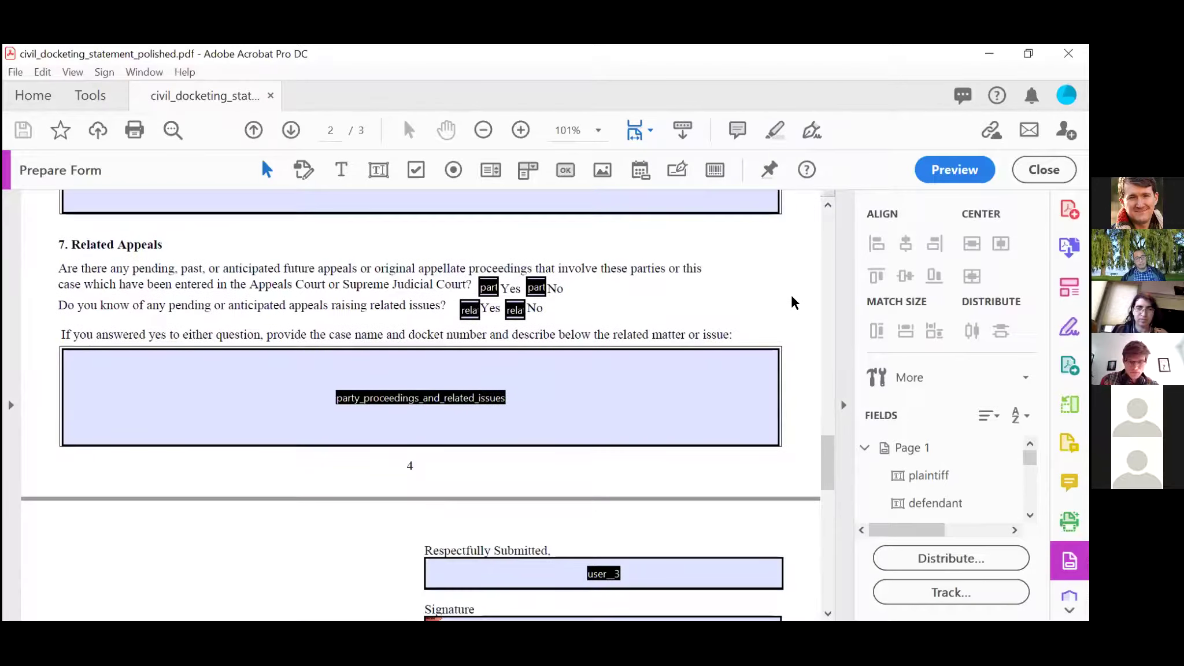
scroll(791, 296, down, 5)
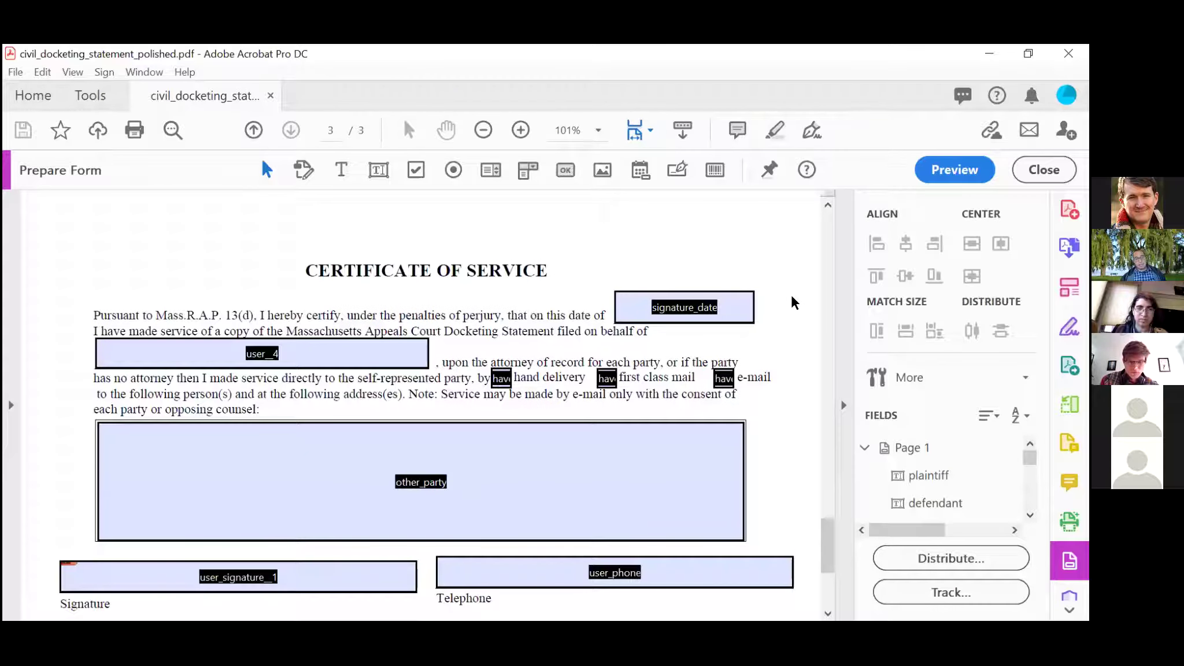
scroll(792, 297, up, 3)
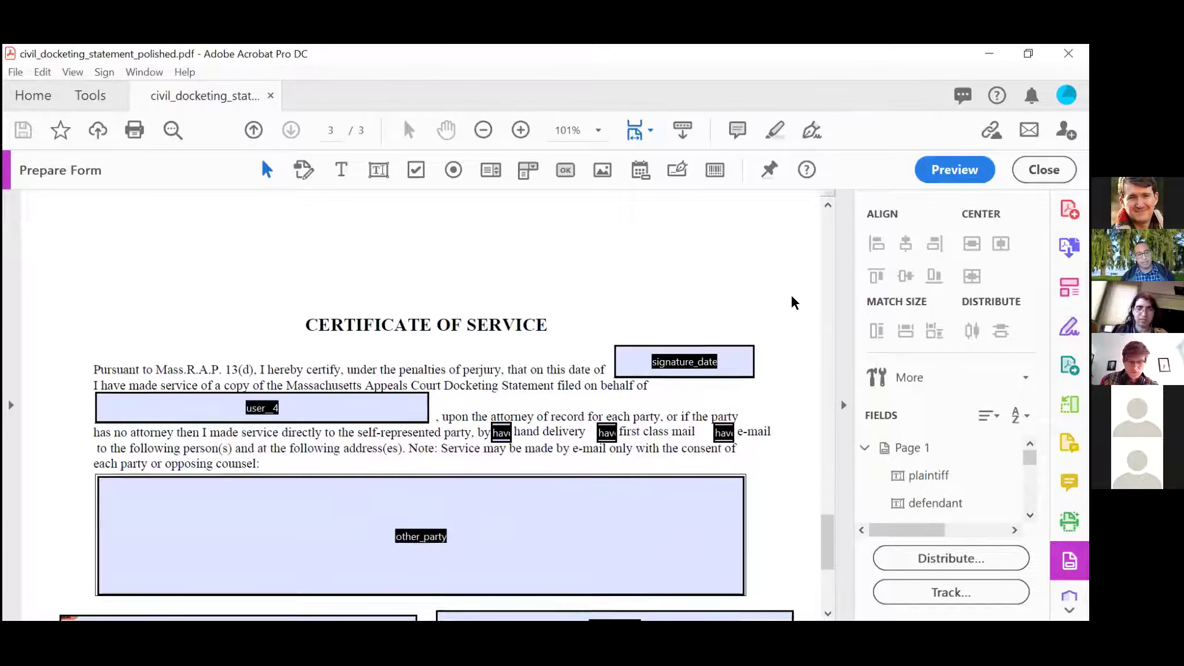
scroll(792, 297, up, 2)
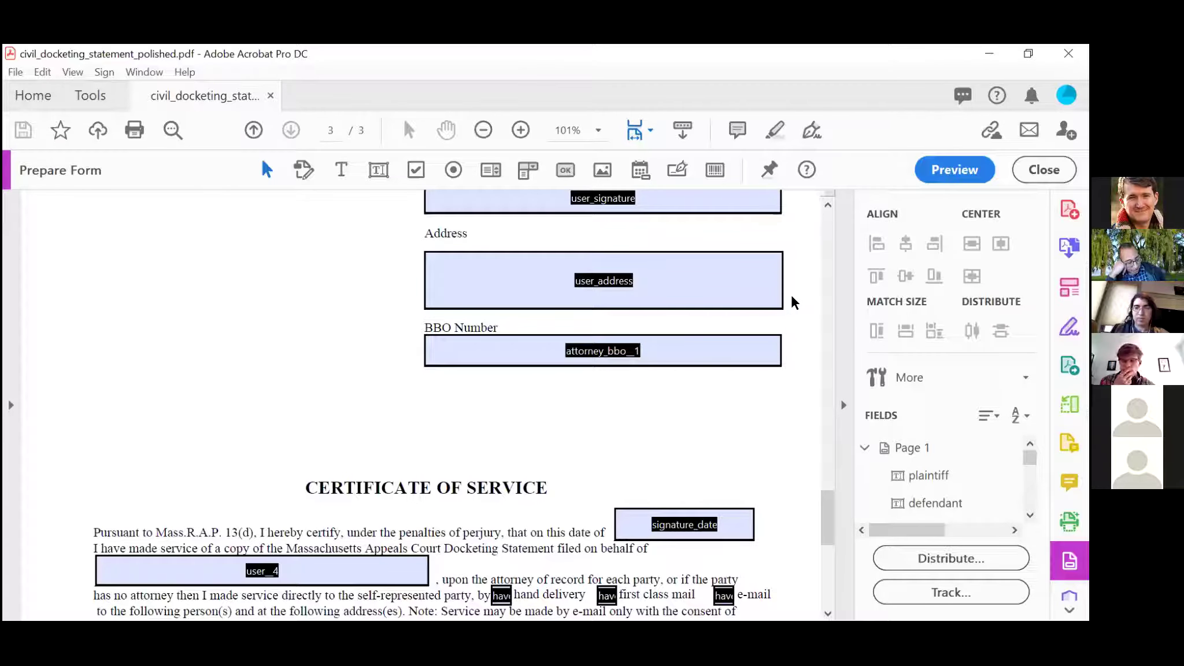
scroll(792, 296, up, 15)
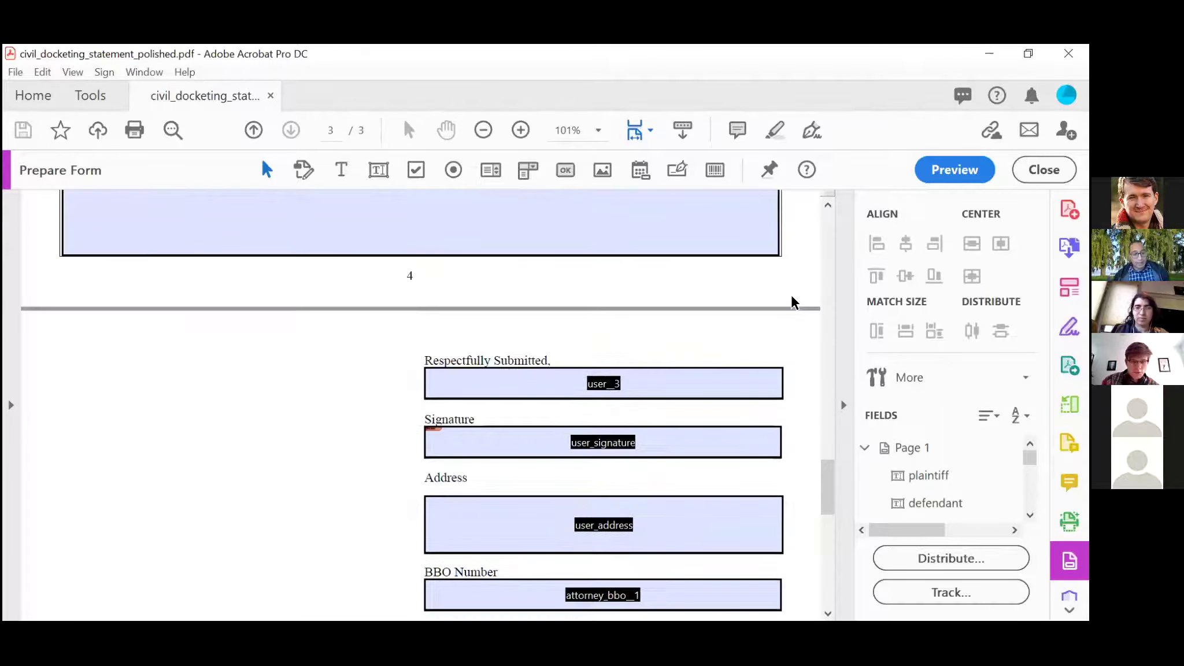
scroll(791, 296, up, 1)
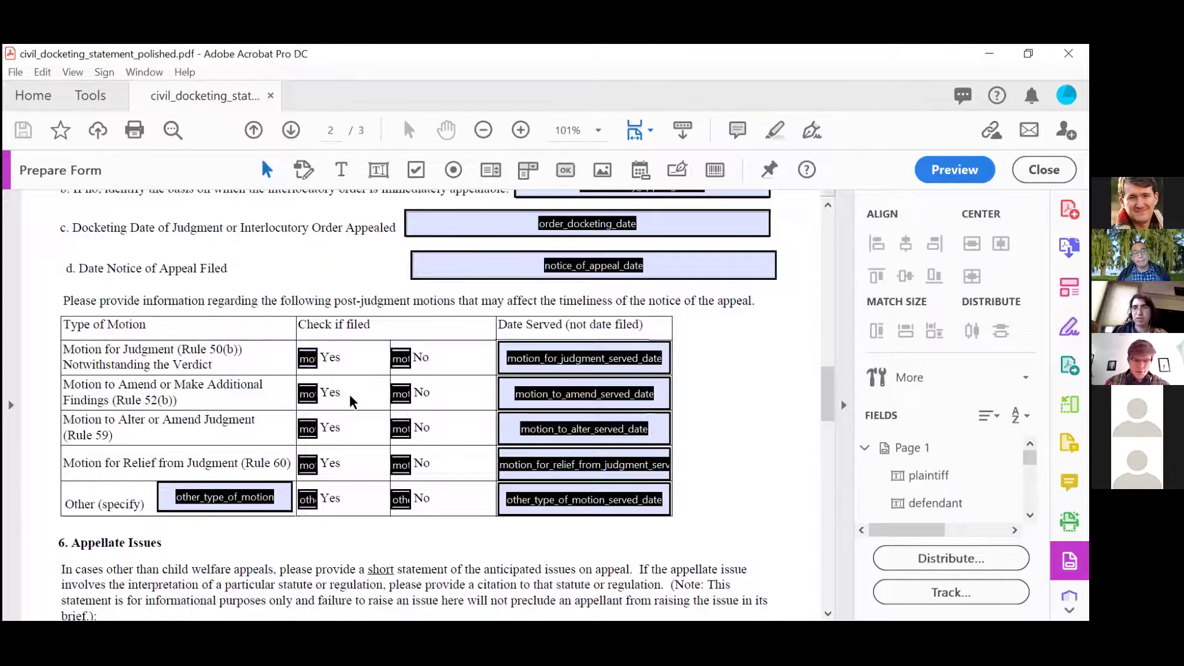
Inspect the judge name and role fields in section 3 of page 1, selecting the third judge's name field.
scroll(350, 394, up, 15)
scroll(348, 395, up, 1)
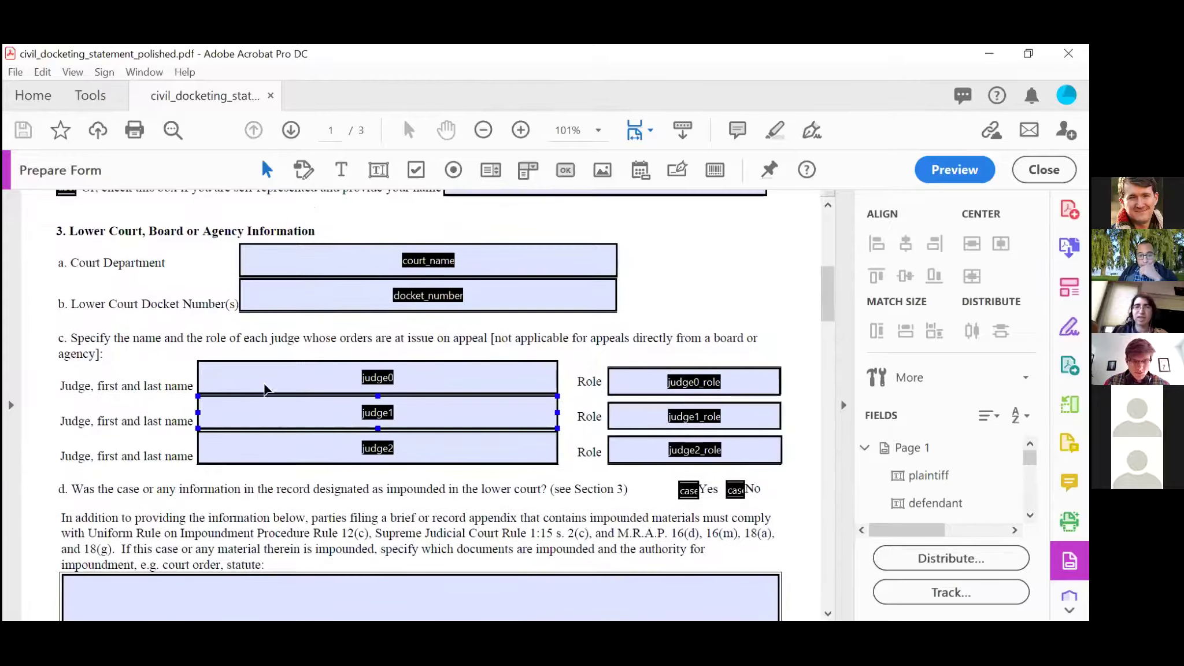
click(320, 461)
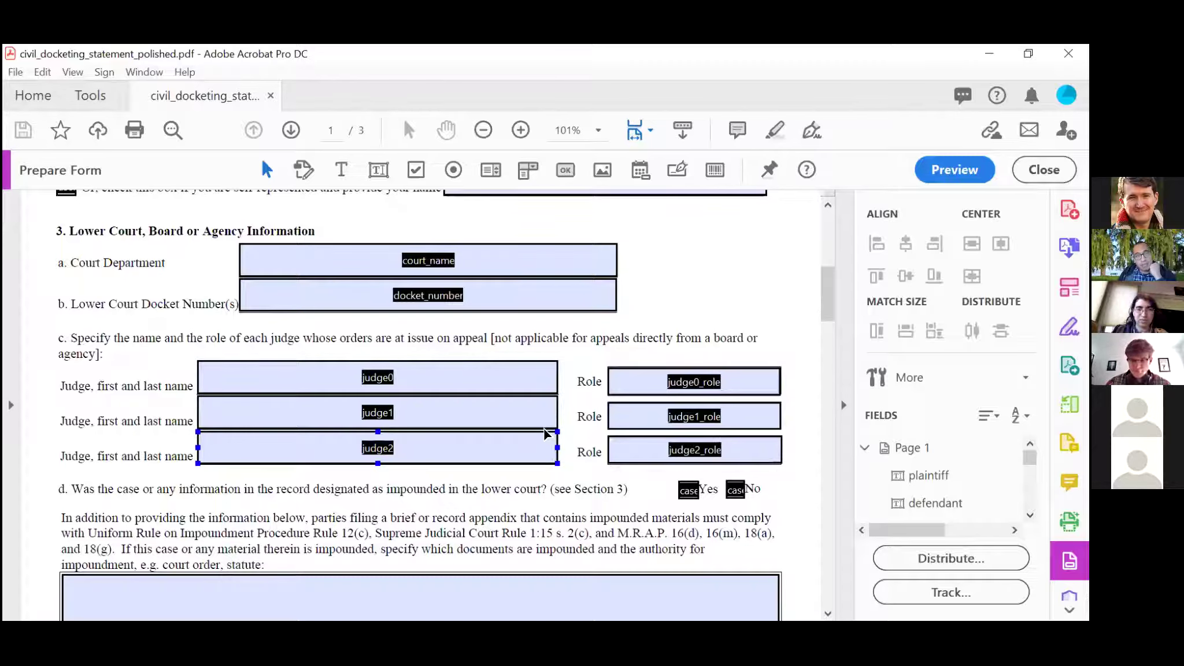
click(590, 444)
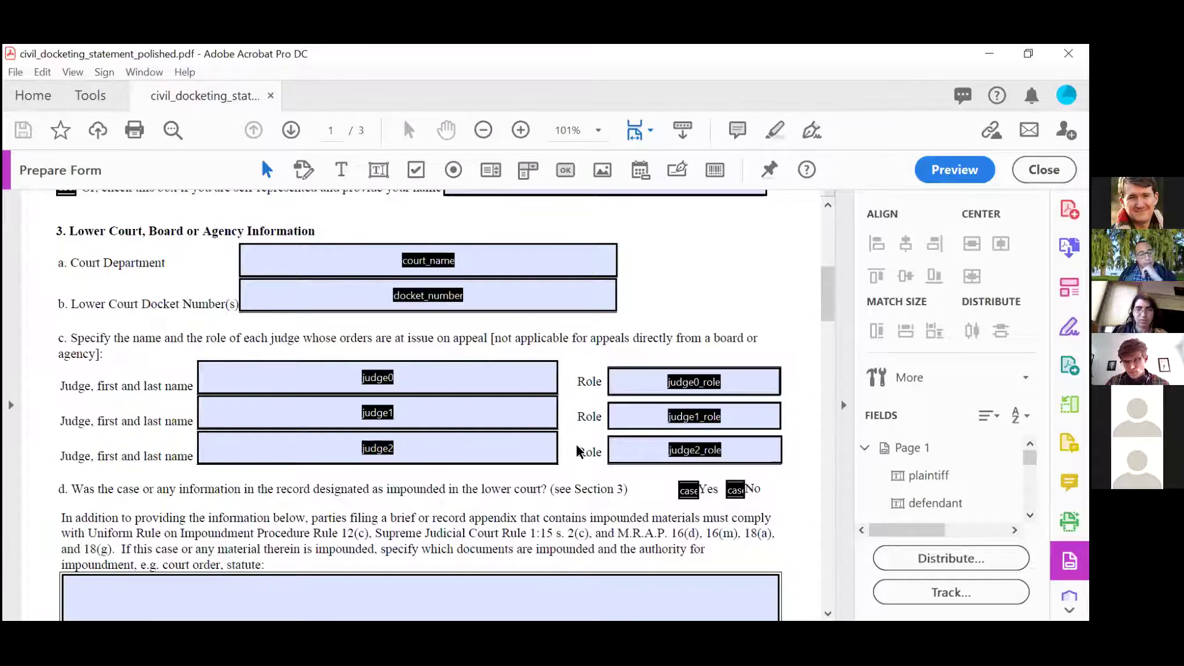
Examine the post-judgment motion fields in section 5, including the No checkbox for the Rule 50(b) motion, and the docketing and appeal date fields.
scroll(576, 445, down, 15)
click(578, 449)
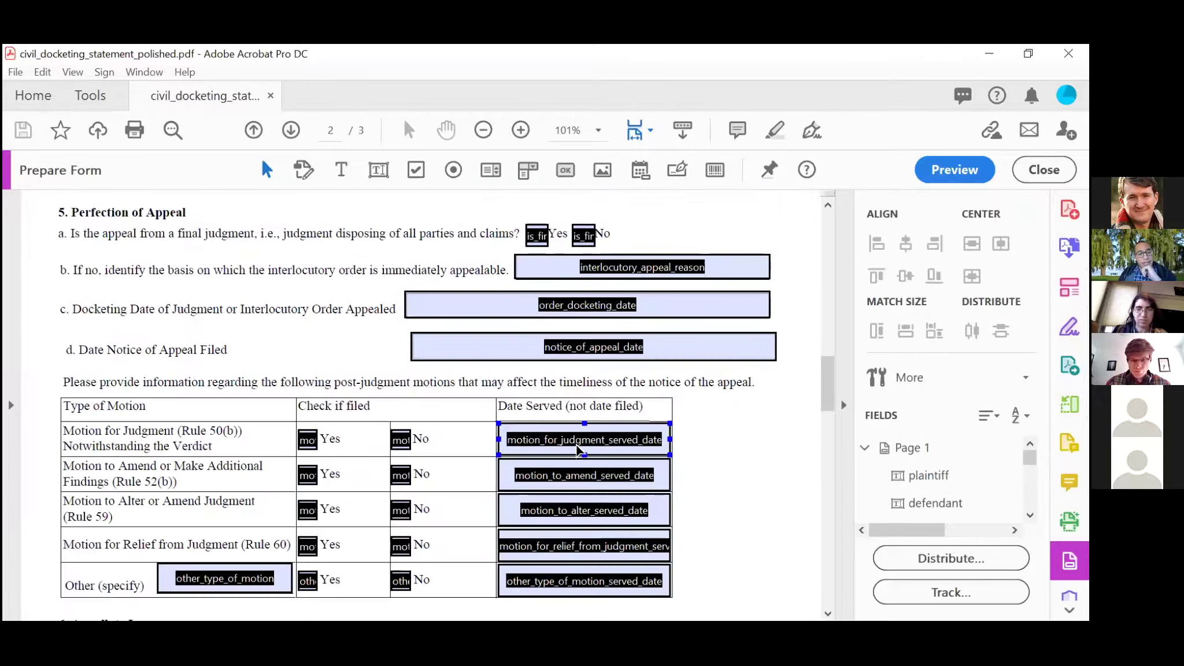
scroll(578, 449, down, 3)
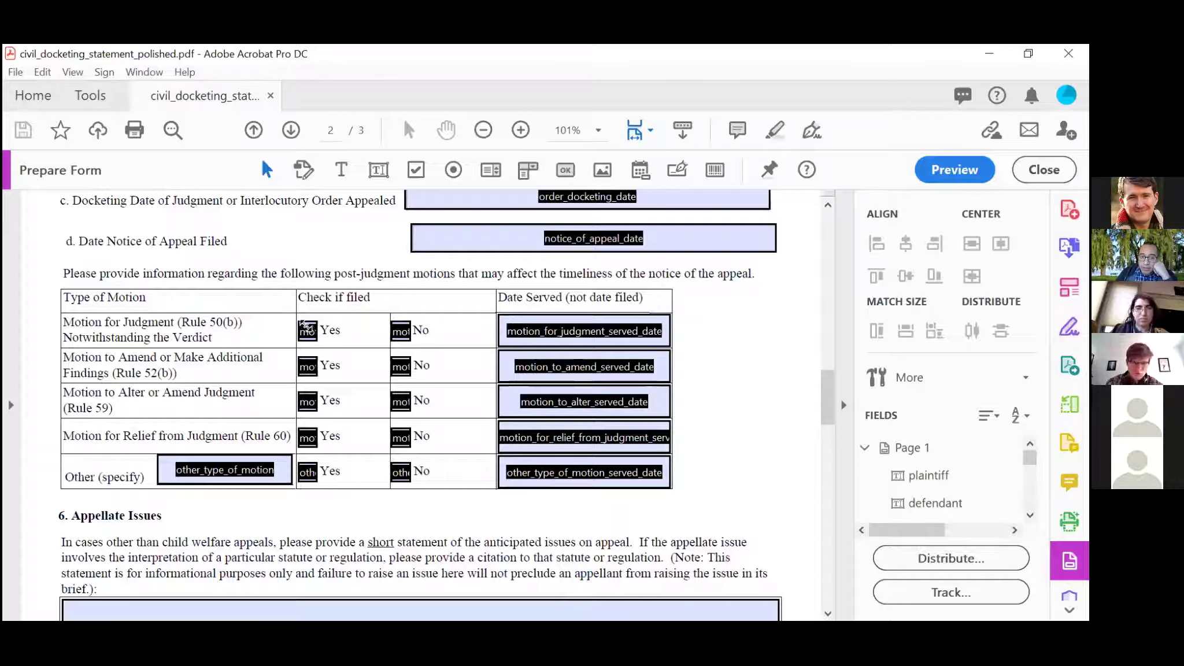
click(402, 329)
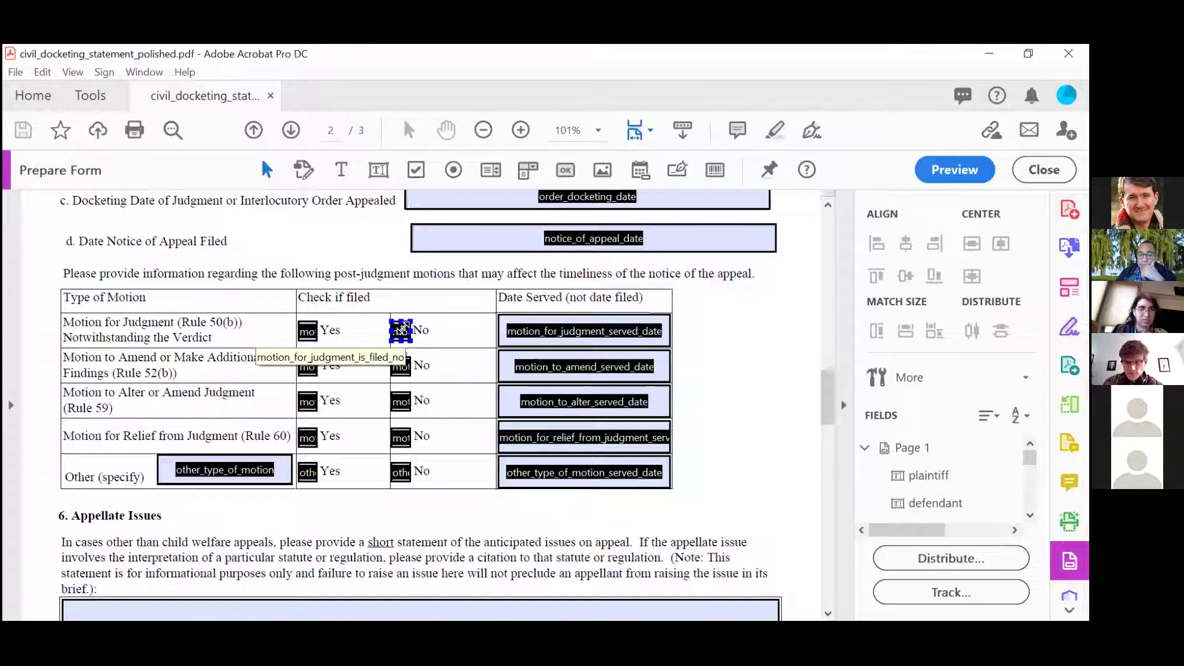
click(472, 326)
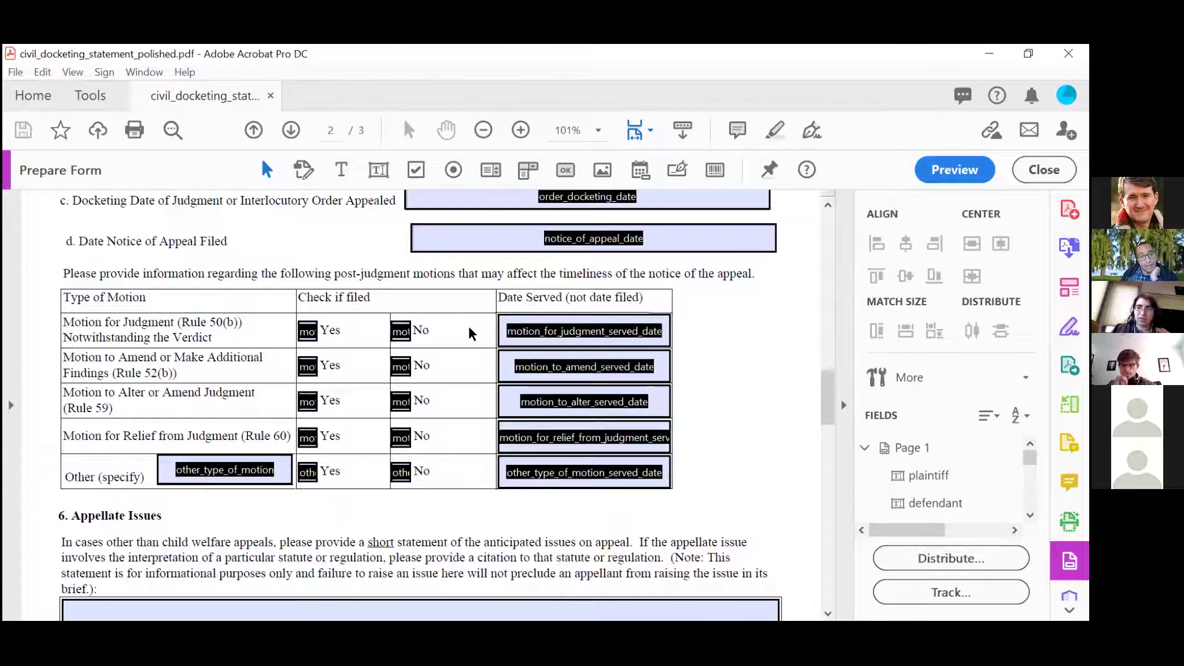
click(594, 238)
key(shift+Tab)
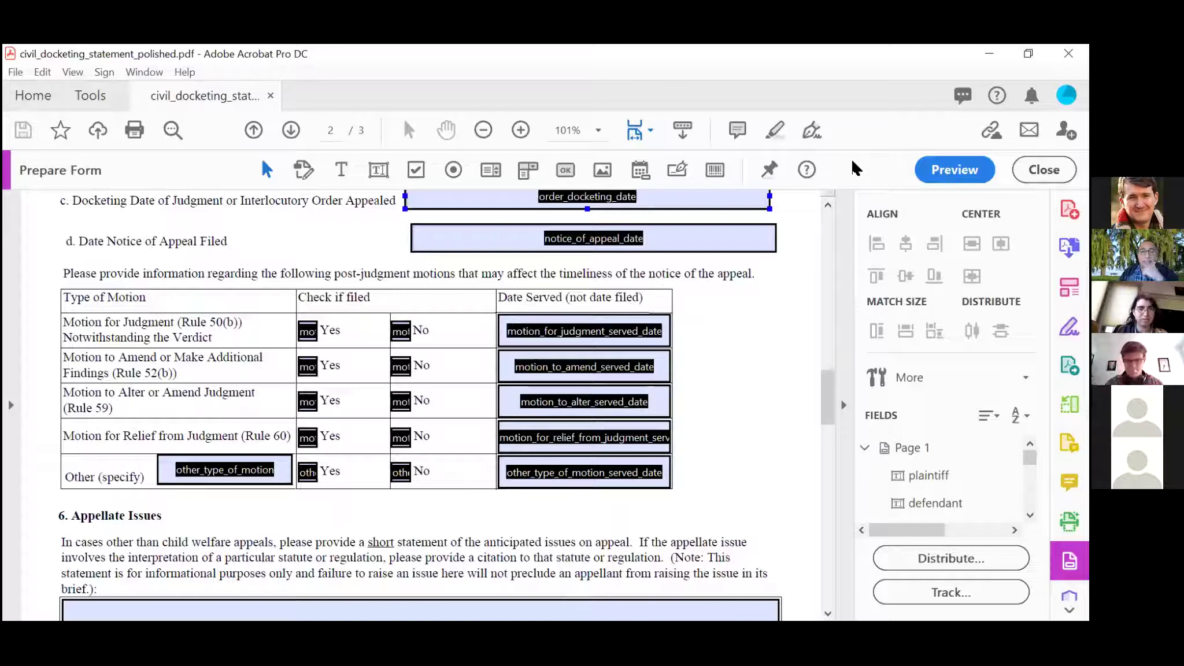
click(701, 215)
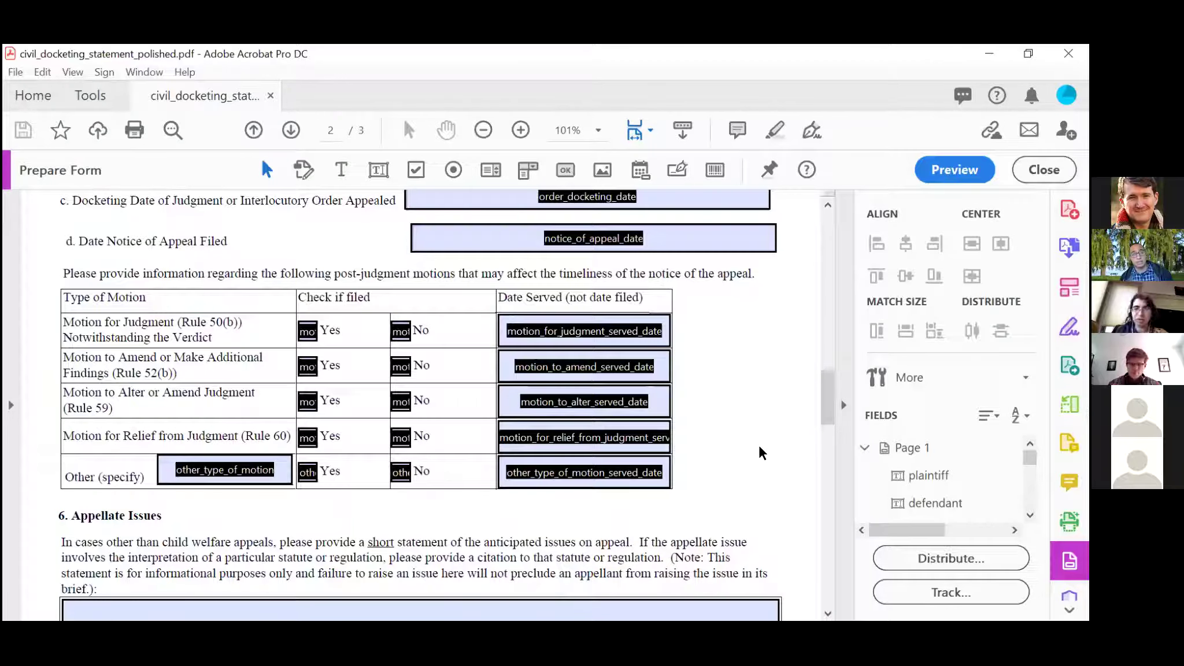
Go back to the lower court and judge fields on page 1 with the field selection tool active.
scroll(758, 445, up, 15)
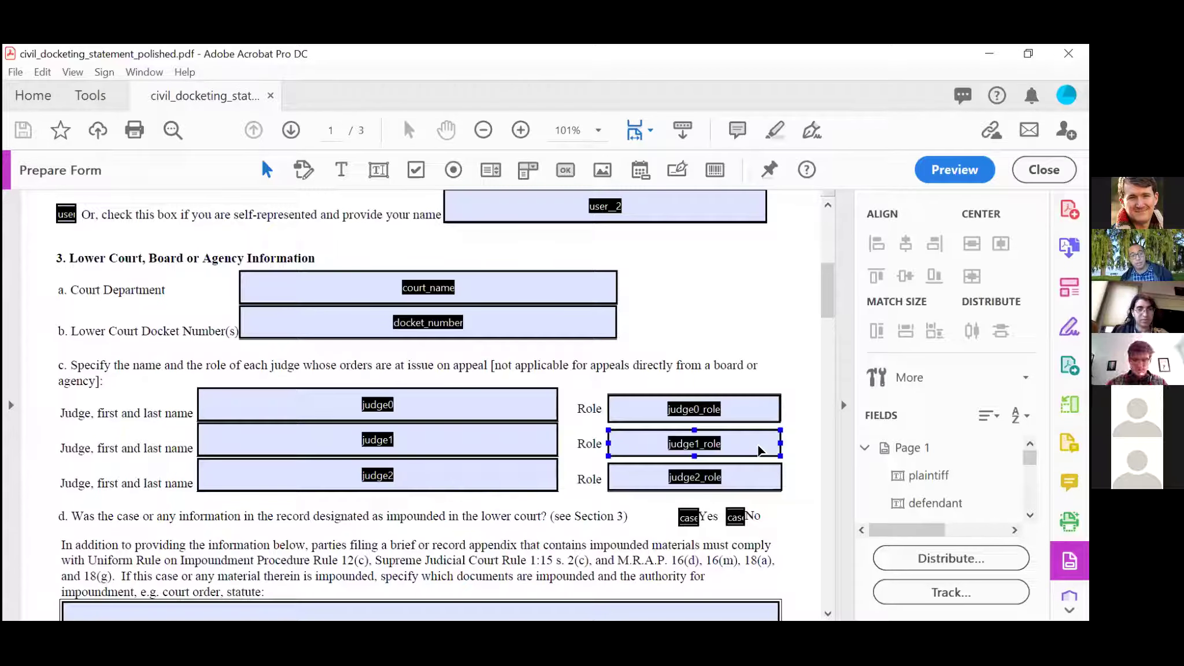
click(717, 338)
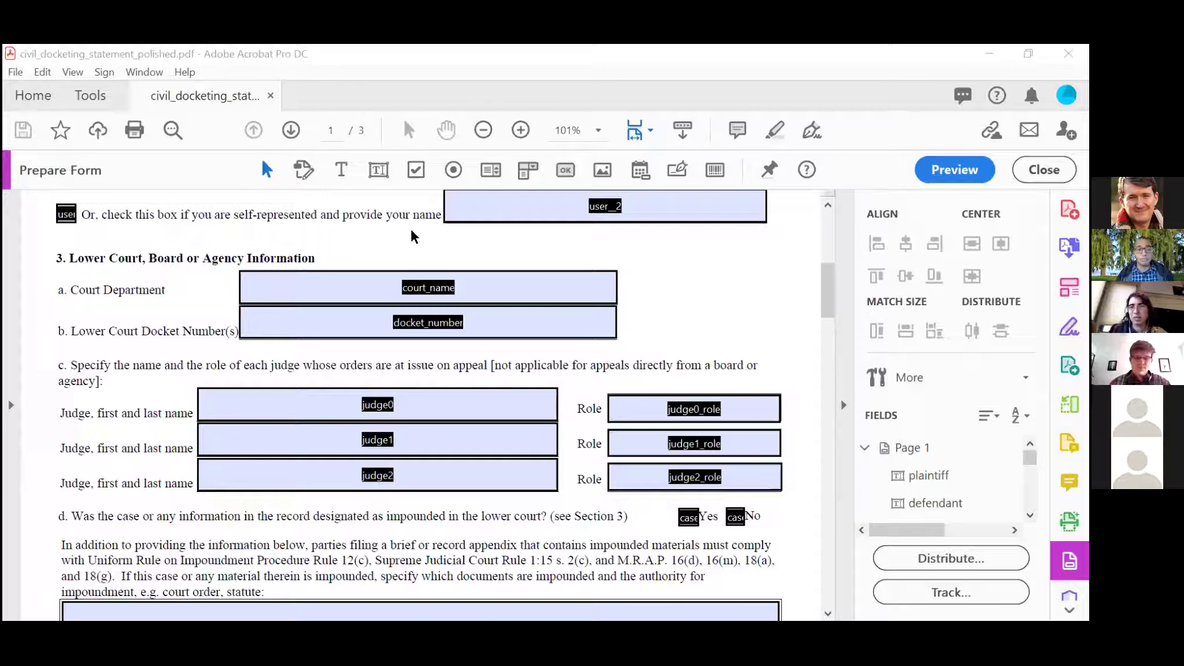
key(t)
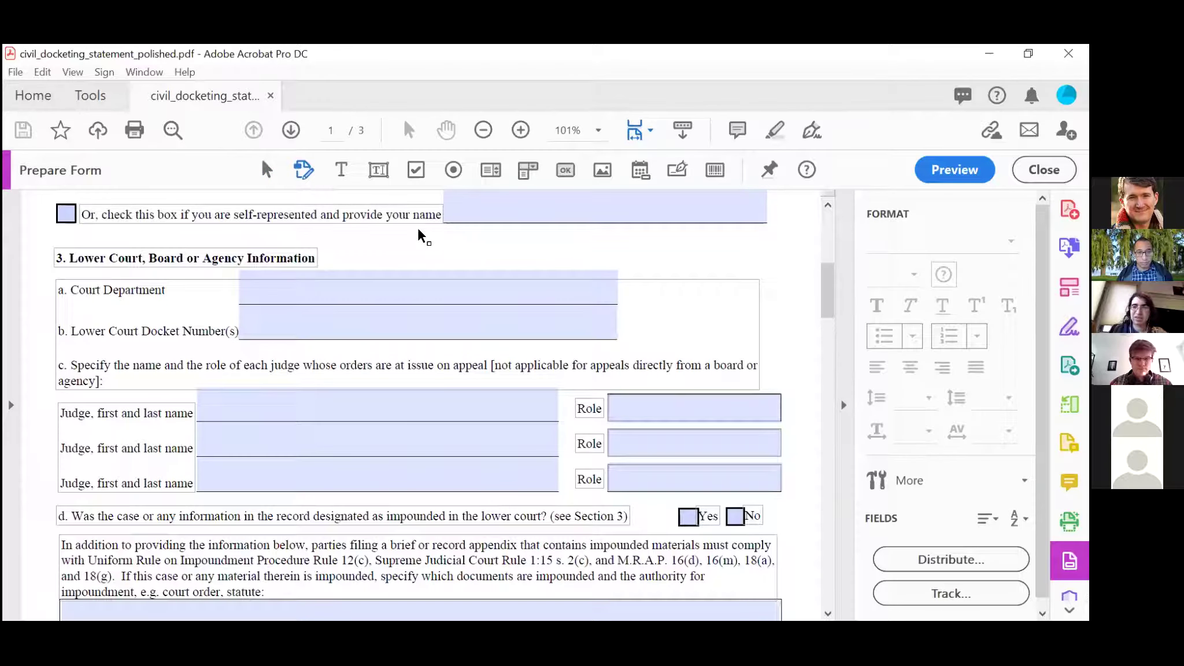
click(266, 170)
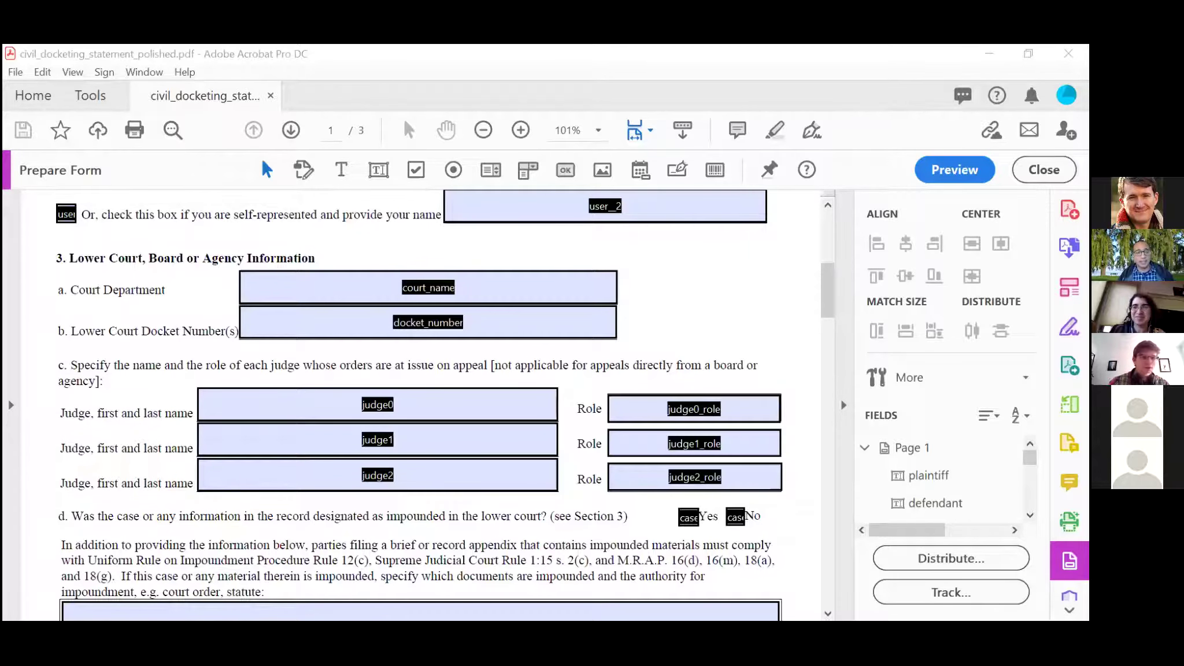
Review the caption, party and attorney information fields on page 1, including the attorney name and self-represented party's name fields.
scroll(143, 392, up, 1)
scroll(142, 385, up, 13)
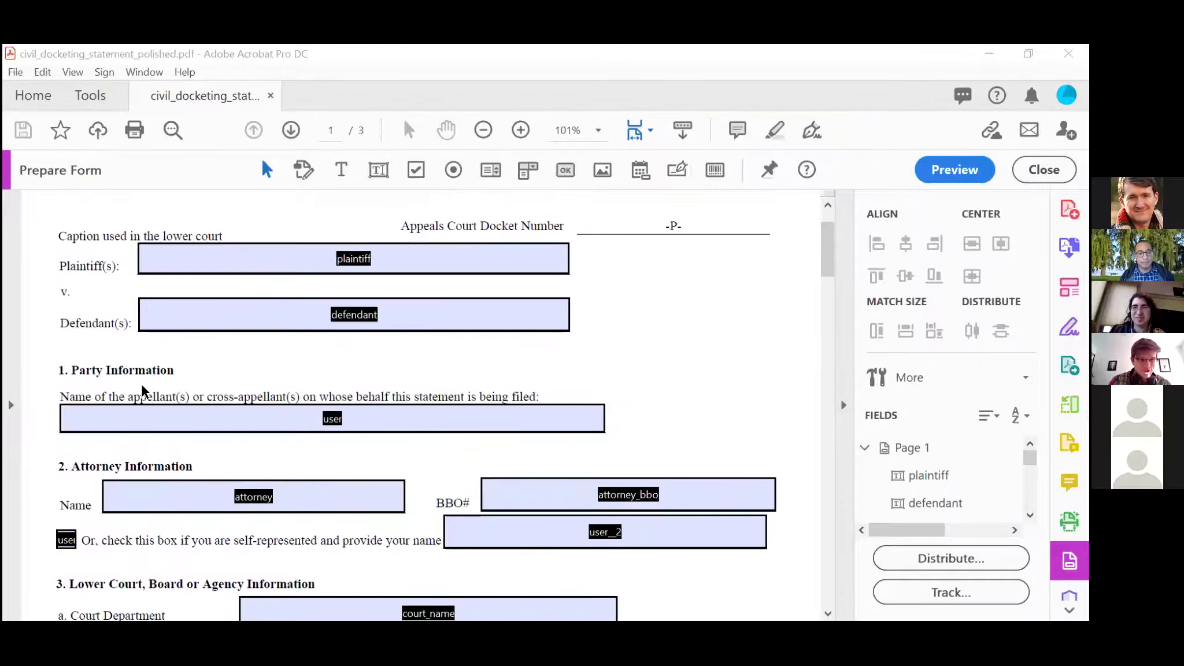
scroll(142, 385, down, 3)
scroll(142, 385, down, 4)
click(140, 385)
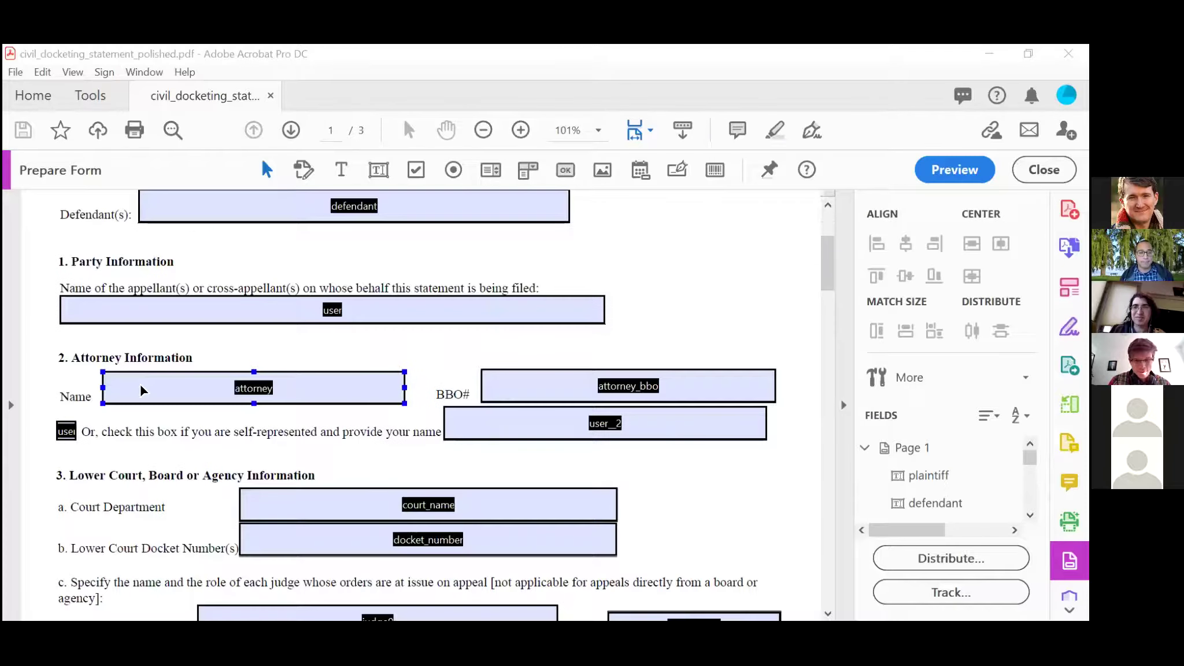
click(629, 415)
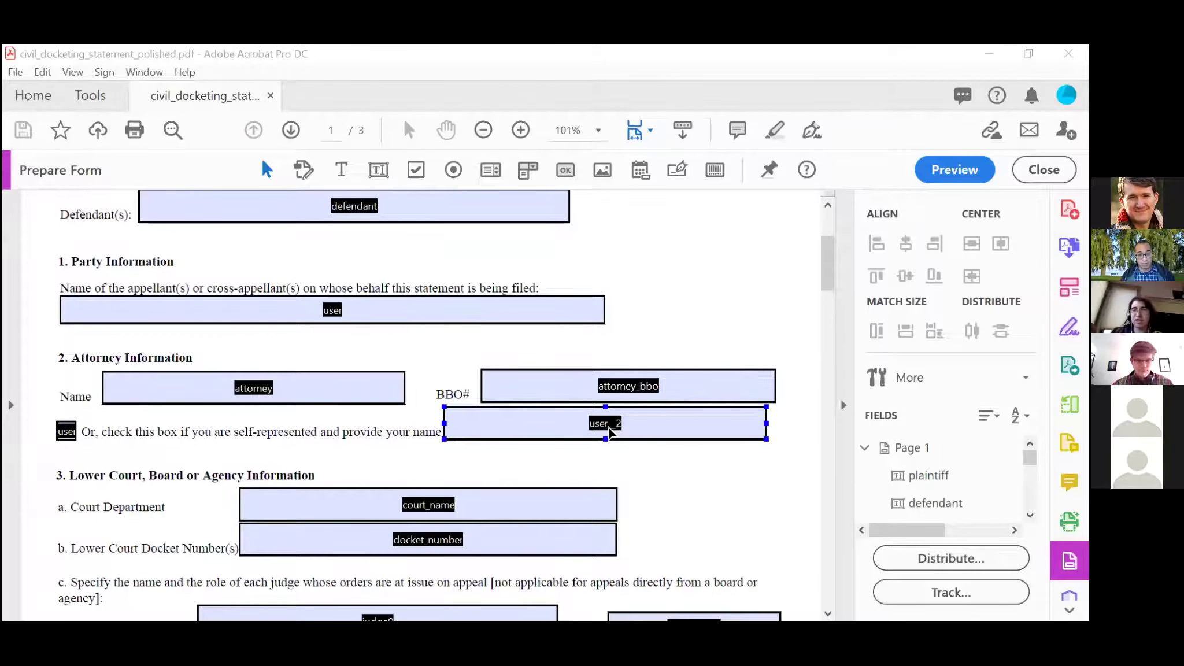
Look through the fields from the lower court section through the motions table and signature block to the certificate of service.
scroll(611, 431, down, 3)
click(613, 434)
scroll(610, 429, down, 1)
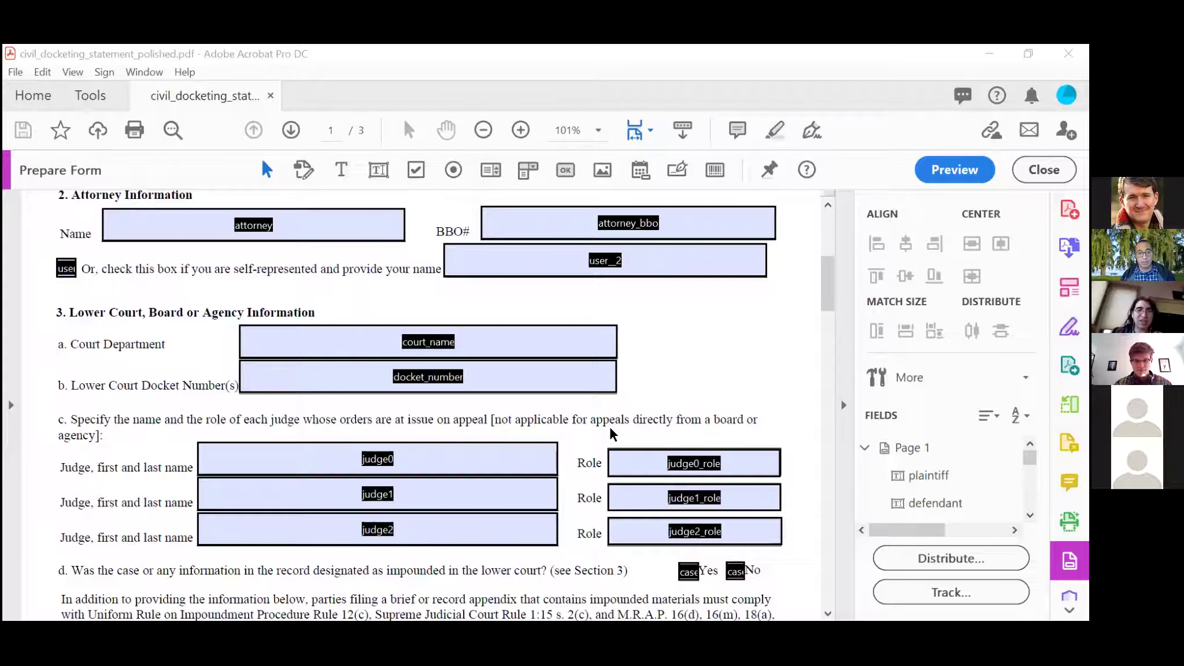
scroll(611, 431, down, 10)
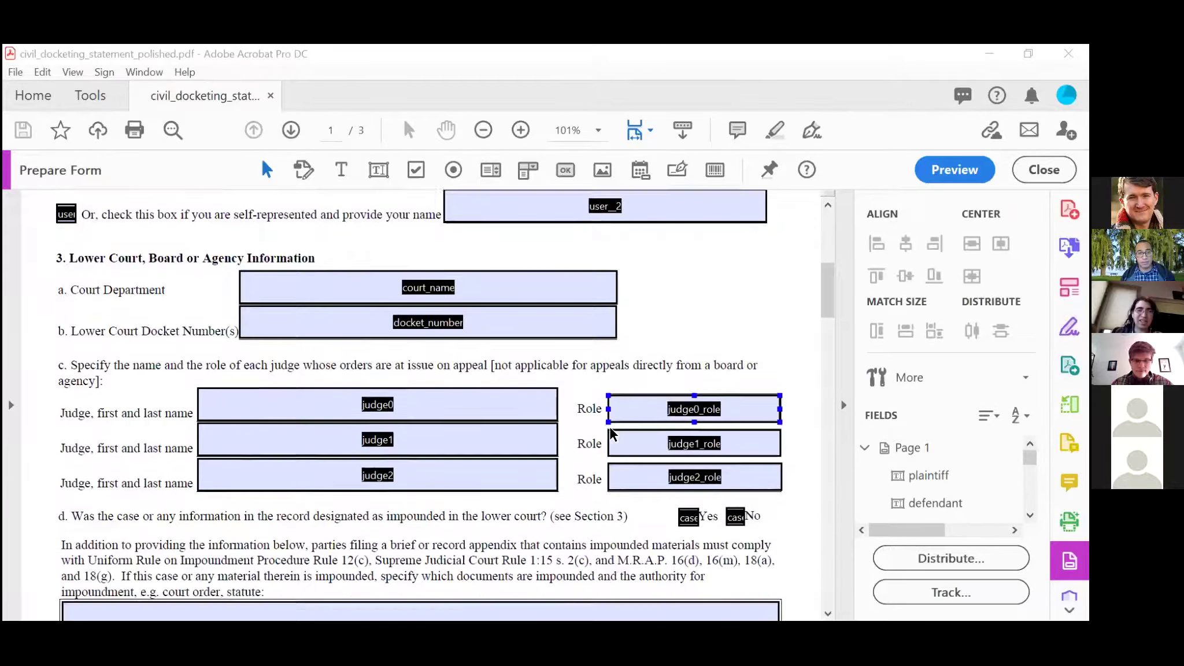
scroll(610, 432, down, 12)
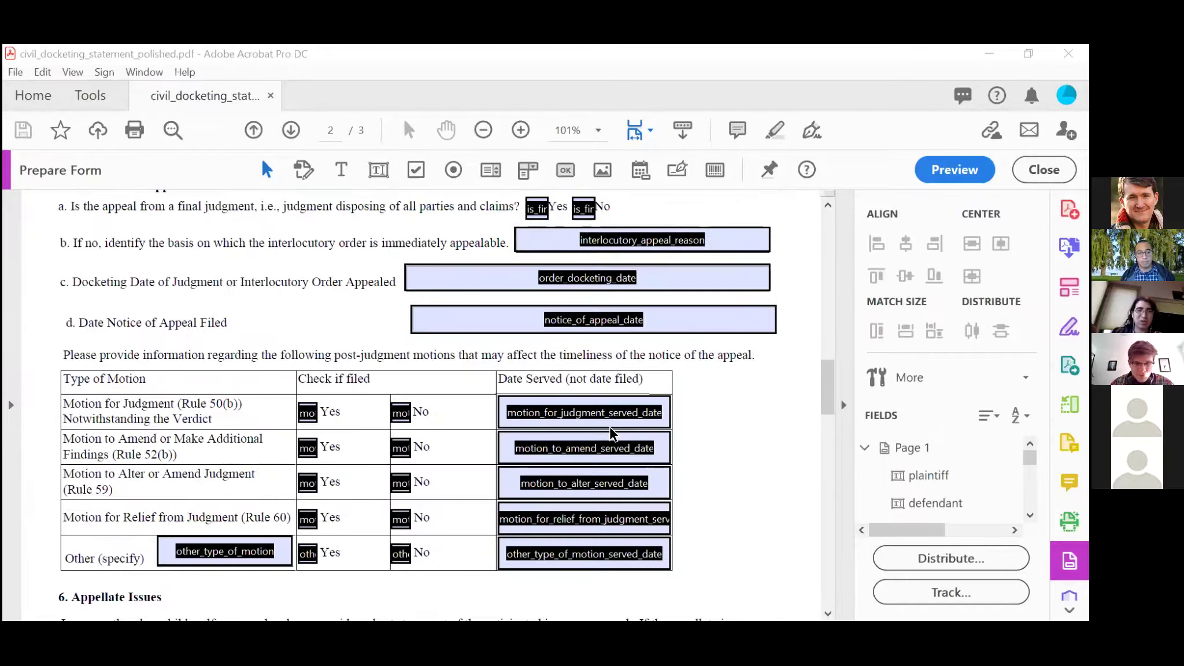
scroll(610, 431, down, 12)
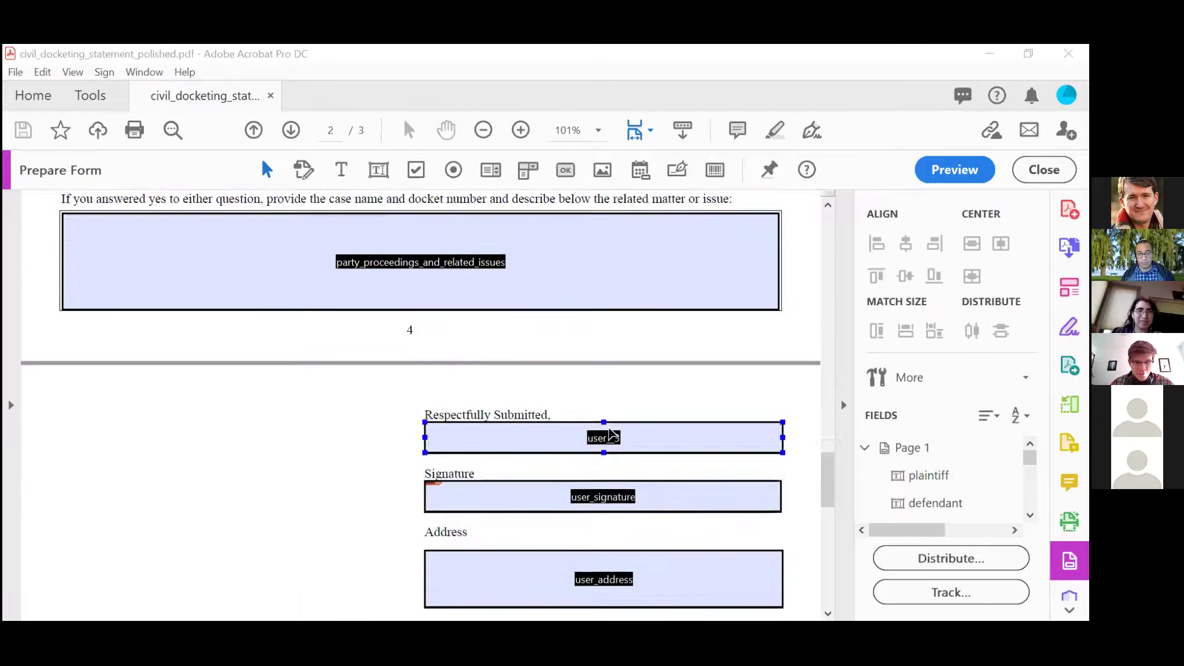
scroll(609, 433, down, 12)
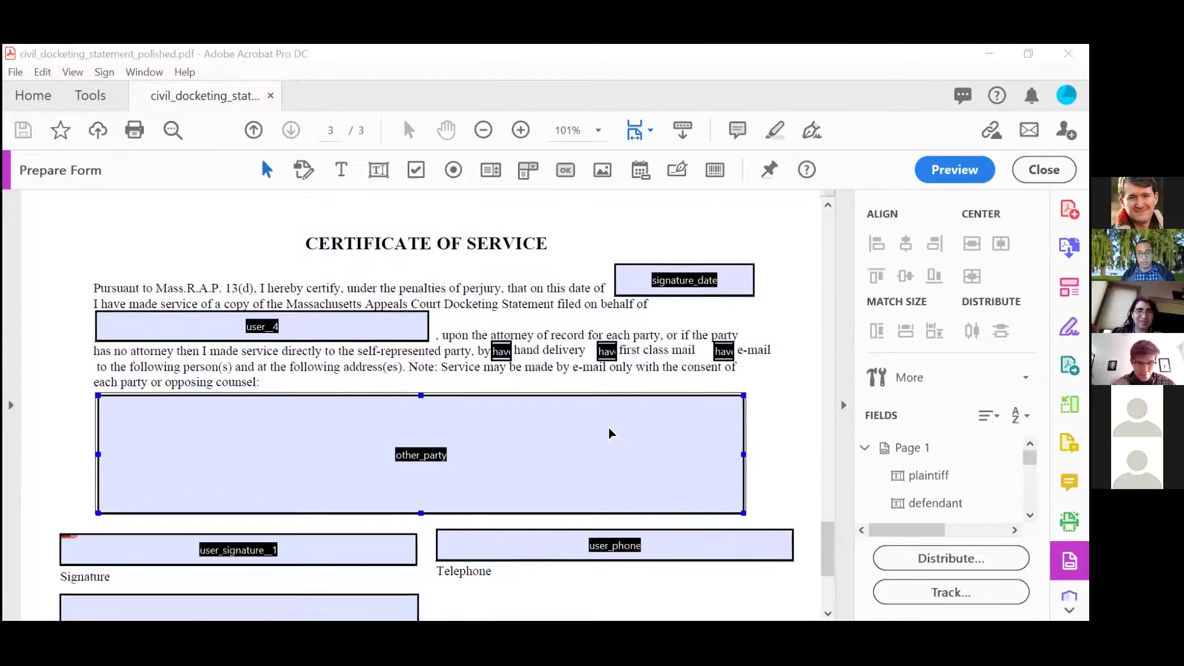
Check the appearance settings, including font size and font, of the appellant name field under Party Information, and close its properties.
scroll(611, 433, up, 10)
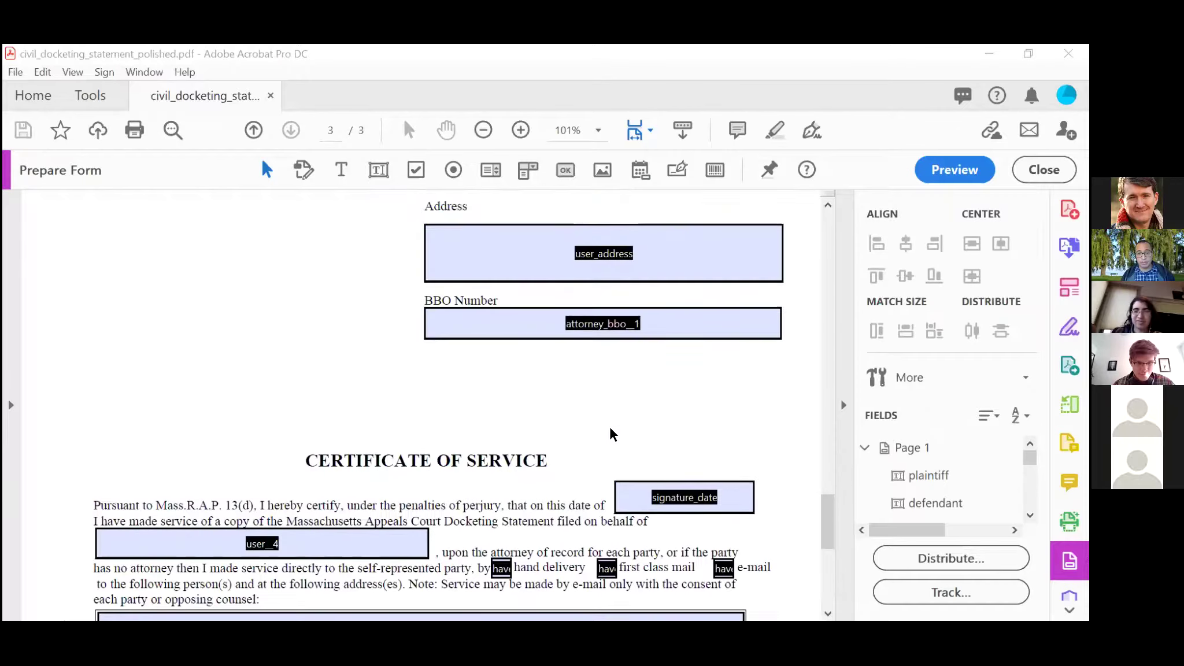
scroll(609, 431, up, 12)
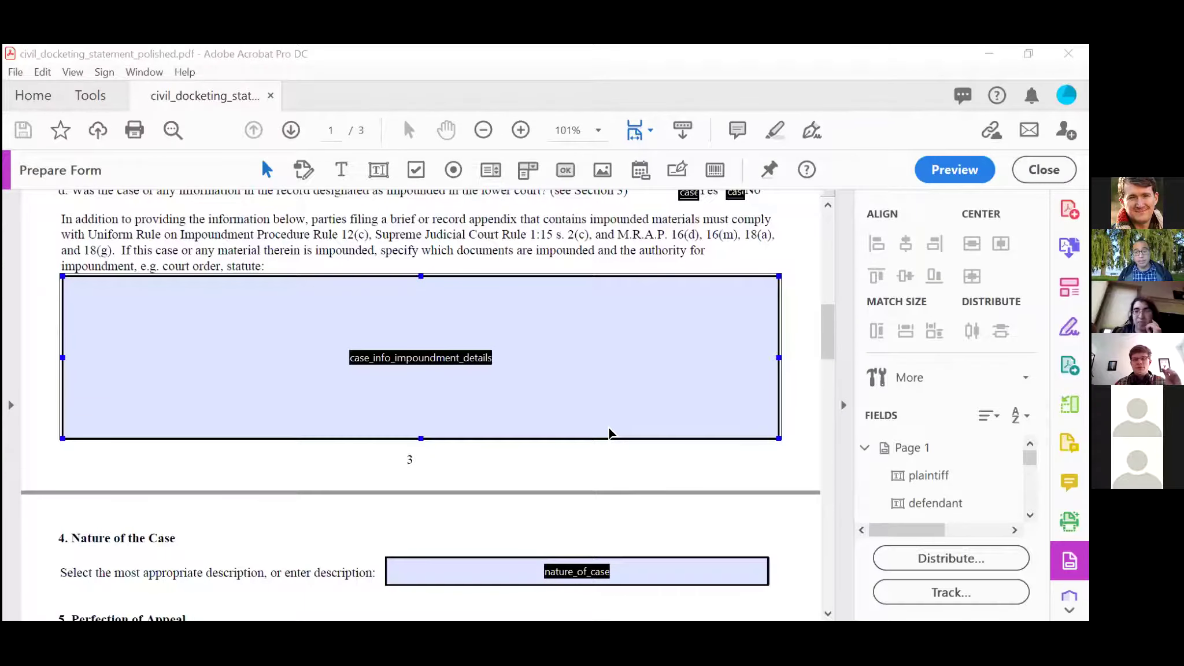
scroll(699, 291, up, 10)
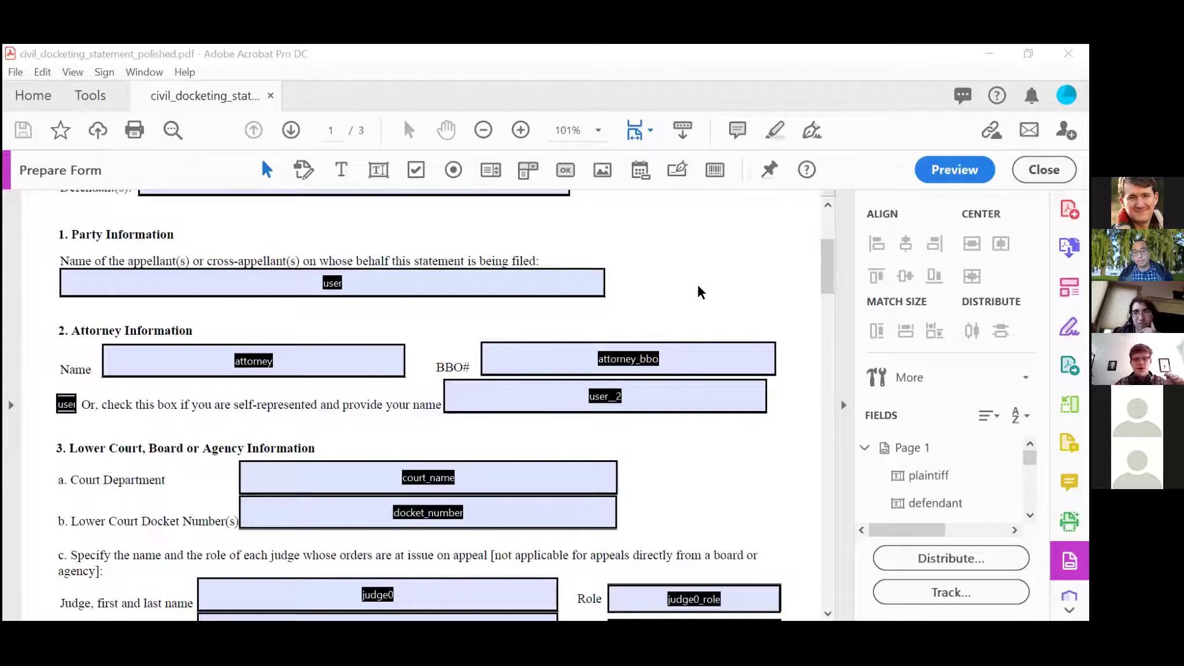
click(336, 286)
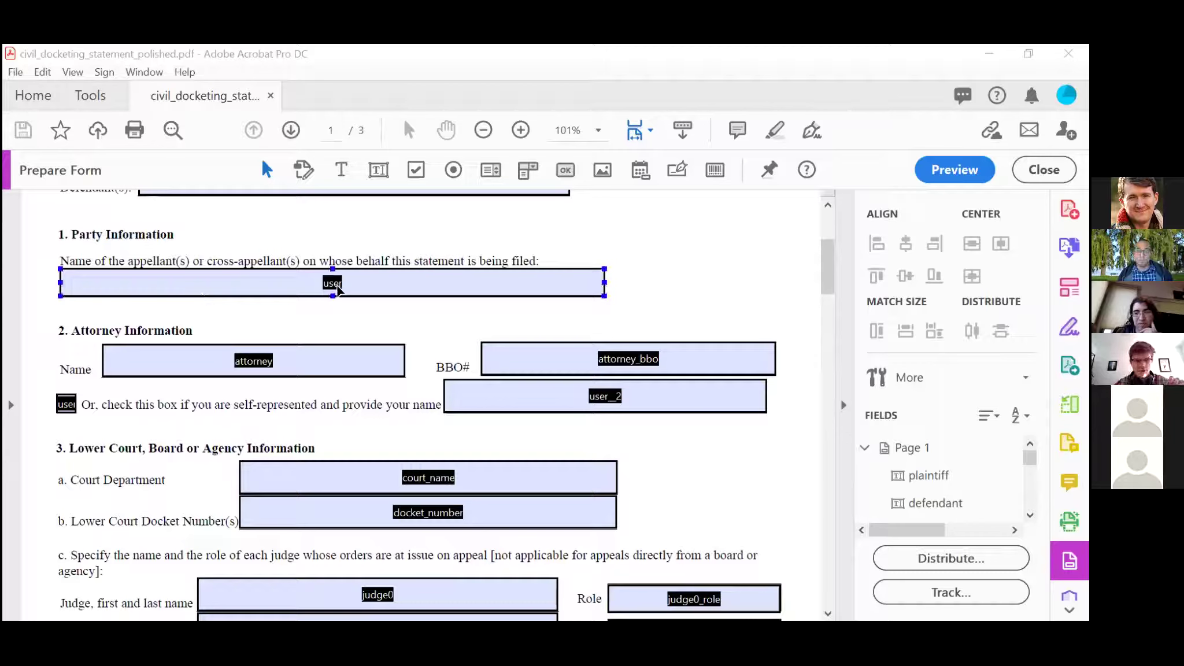
right_click(387, 209)
key(Escape)
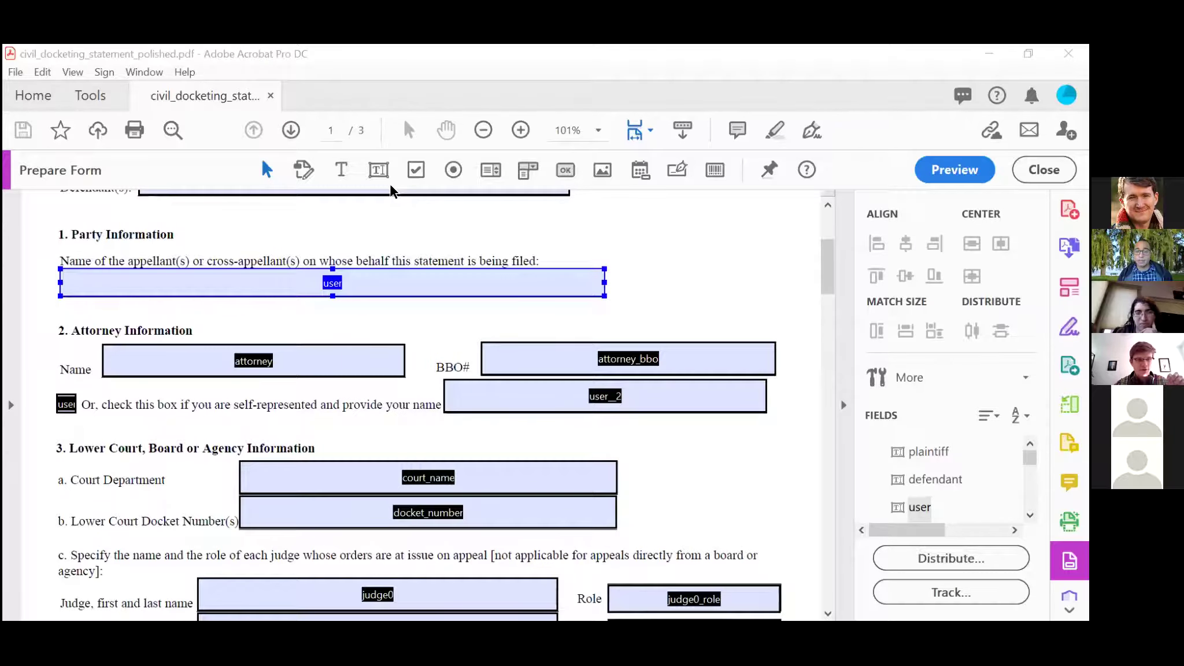
double_click(393, 286)
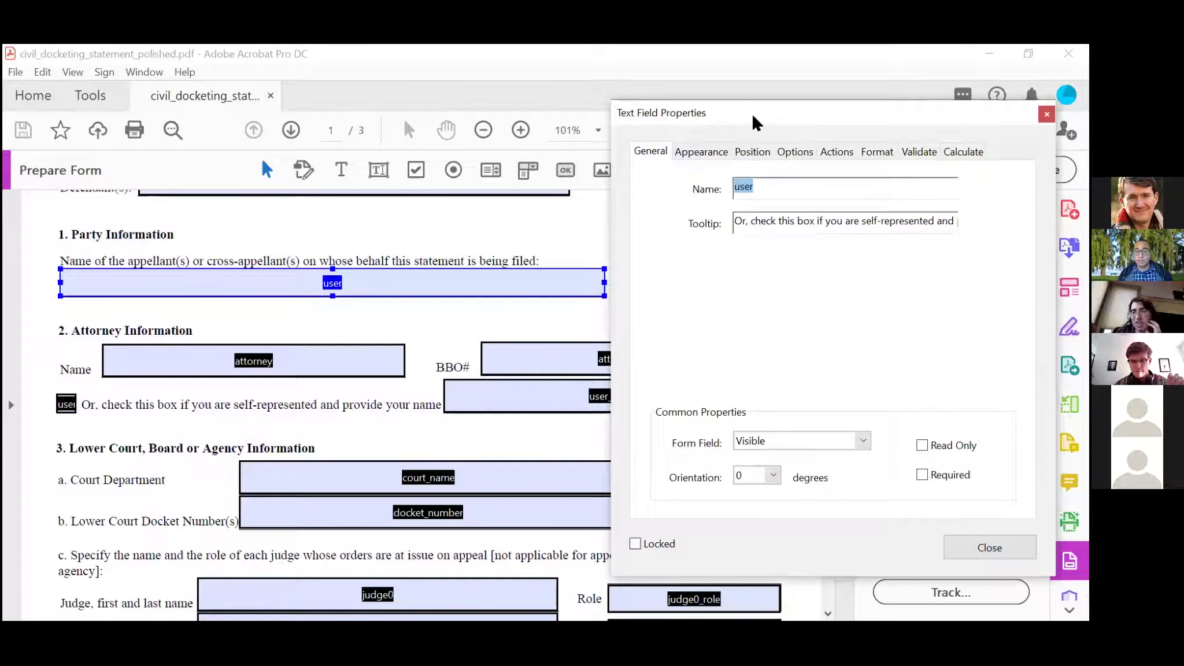
click(612, 183)
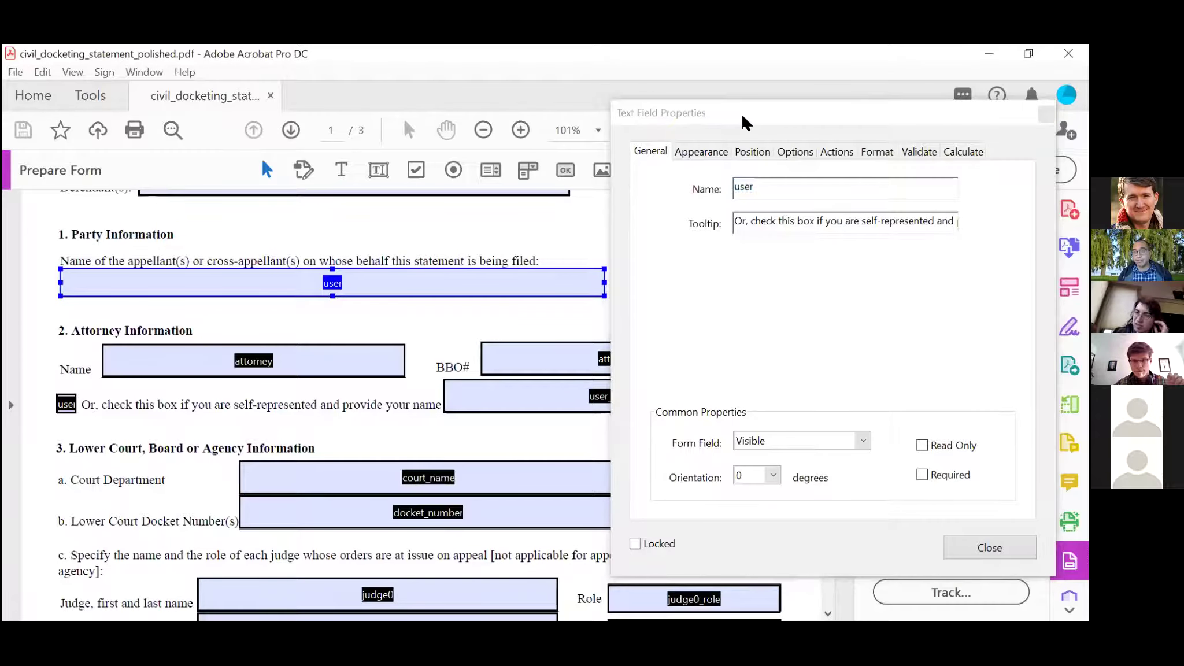
drag(741, 112, 409, 184)
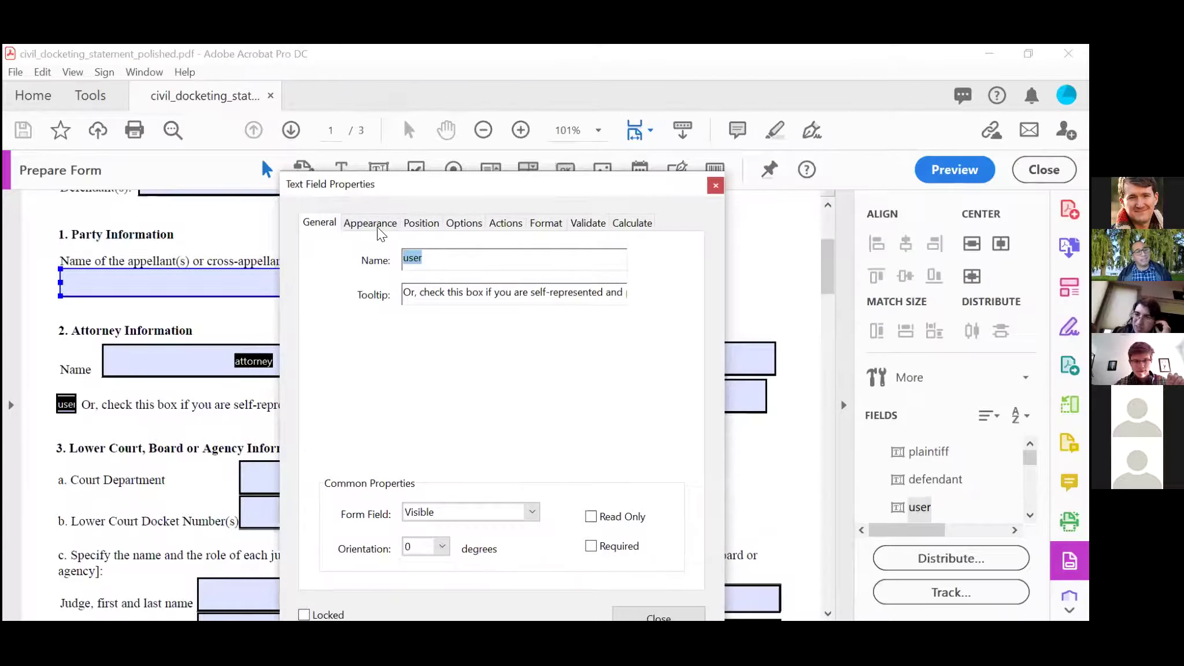
click(373, 223)
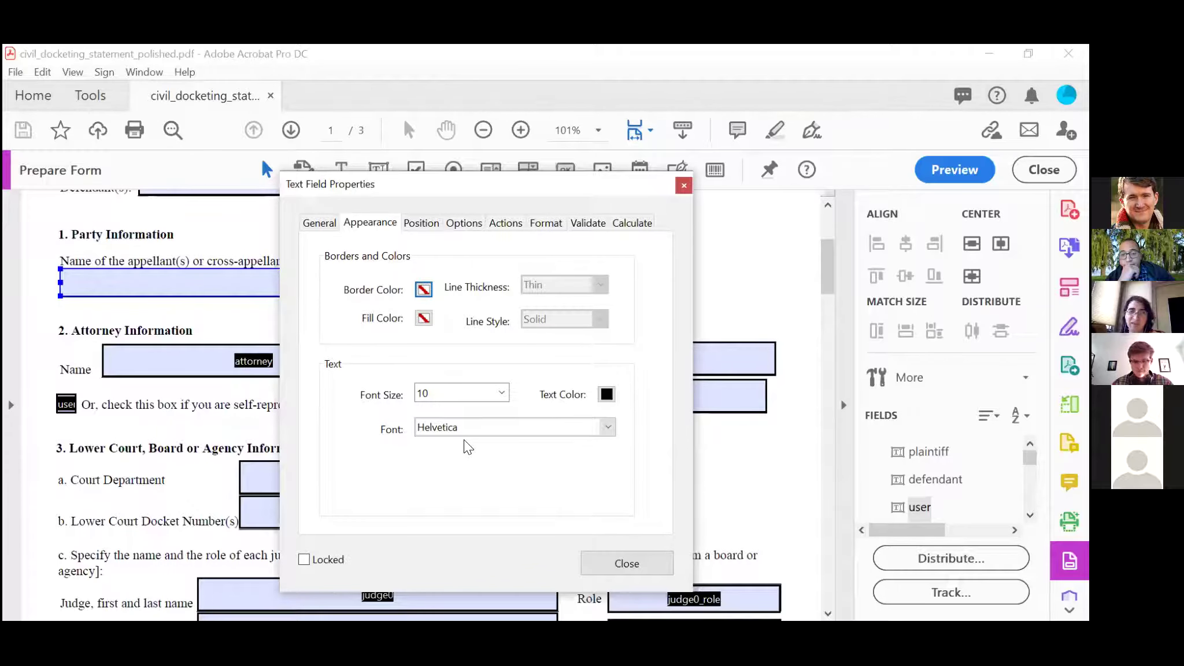
click(603, 561)
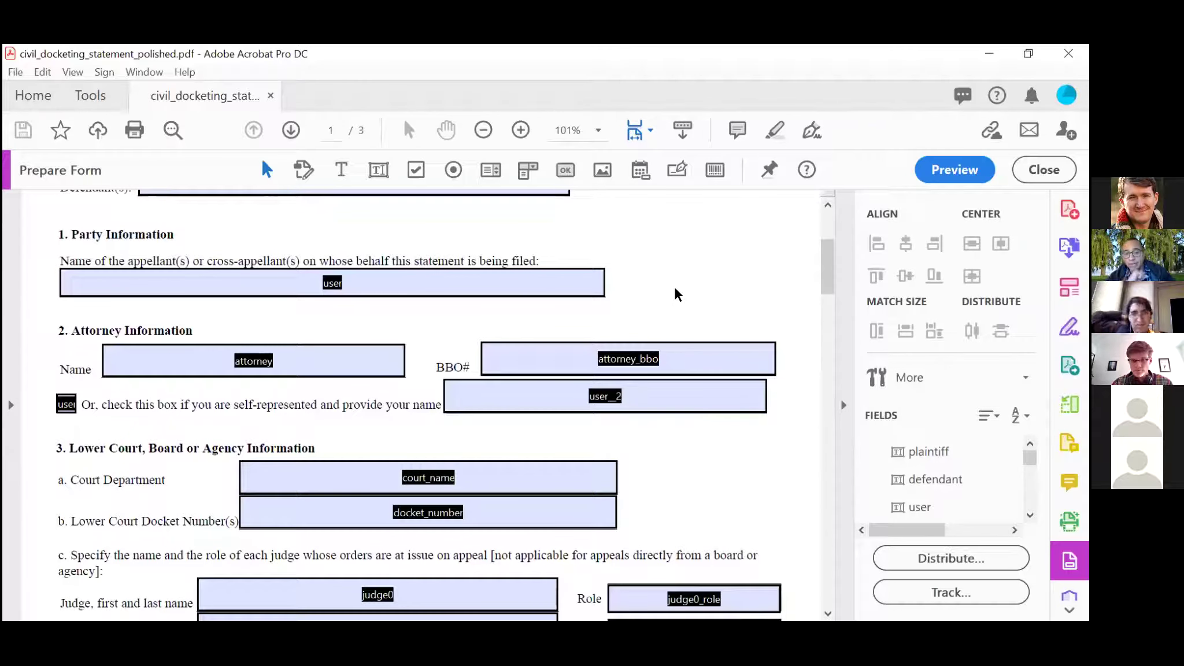
Select the fields of sections 1 to 3 as a group, and then only the three judge name fields together.
drag(45, 223, 804, 618)
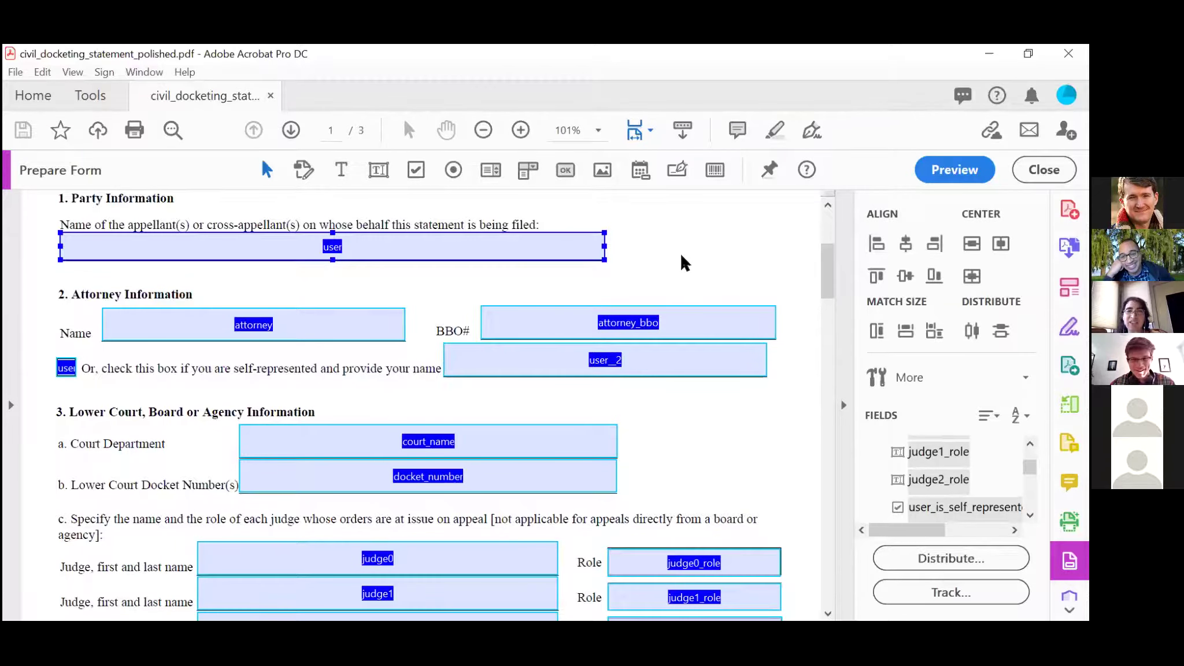
click(367, 250)
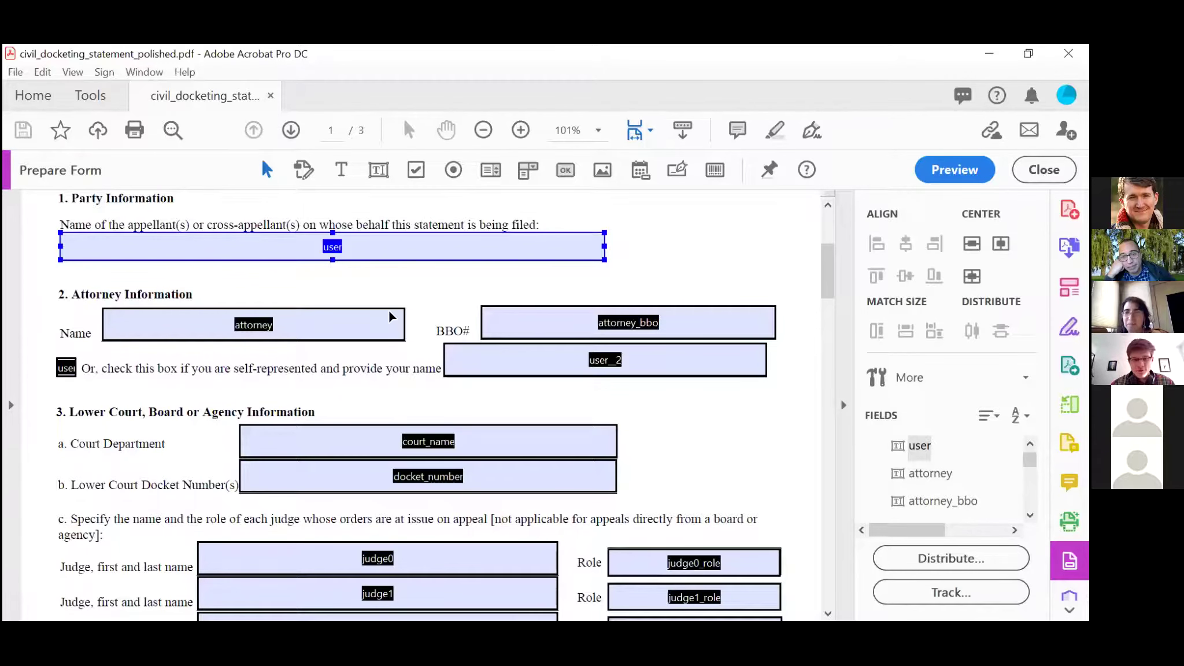
scroll(391, 313, down, 3)
click(481, 394)
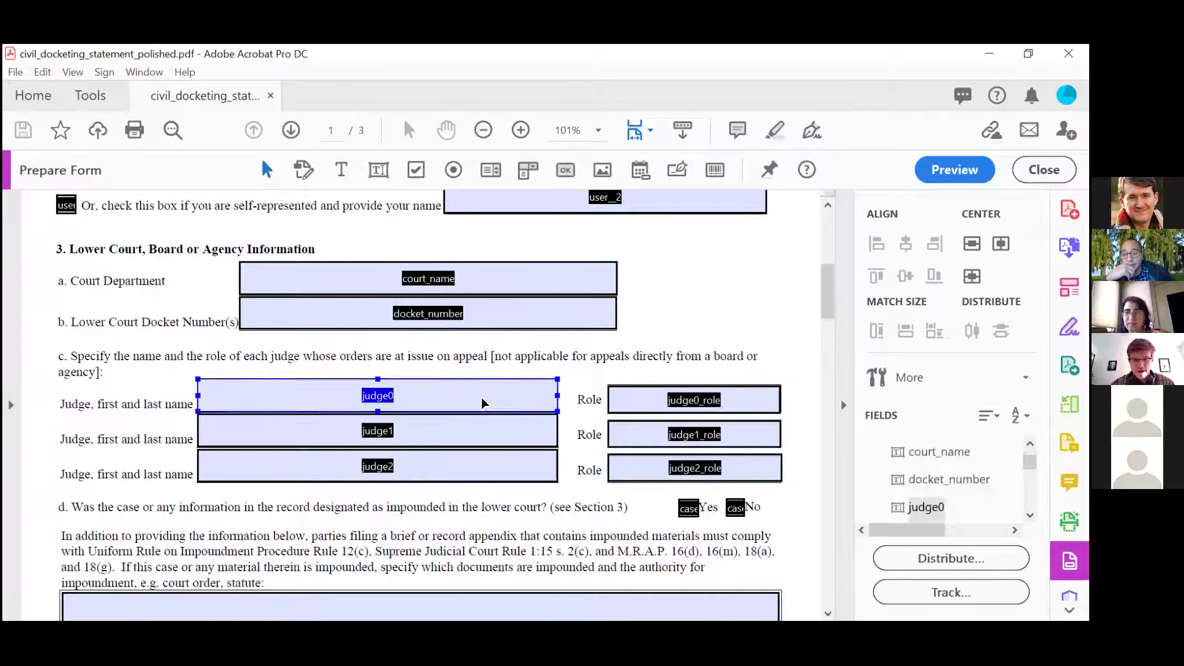
ctrl+click(486, 472)
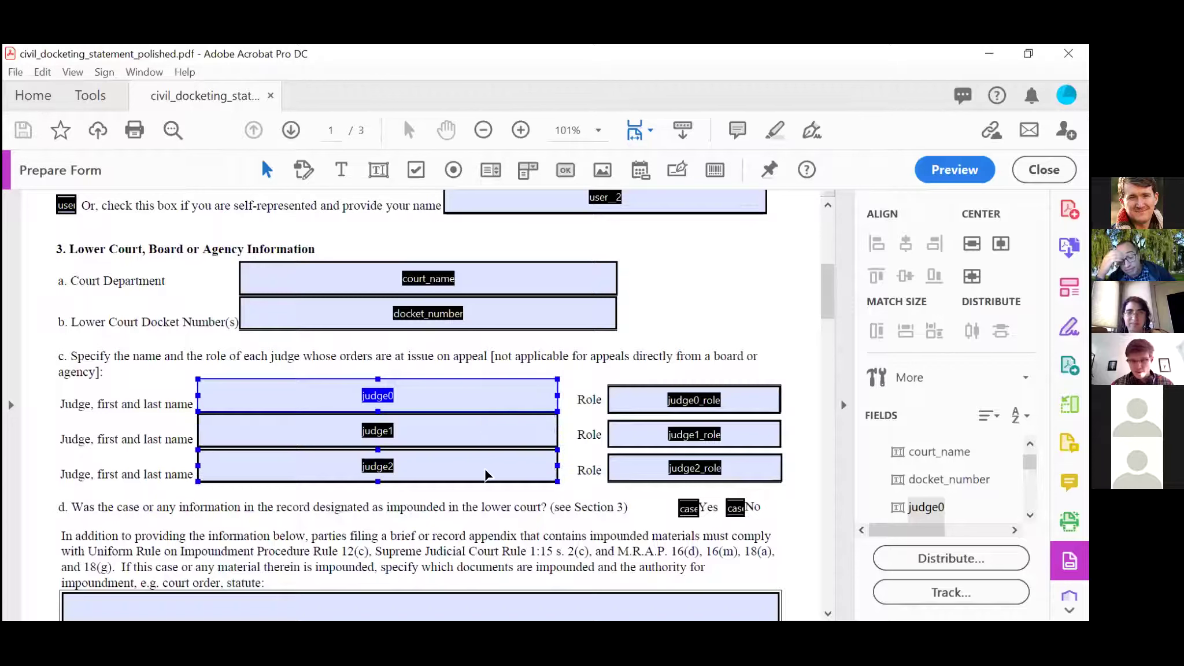
ctrl+click(531, 442)
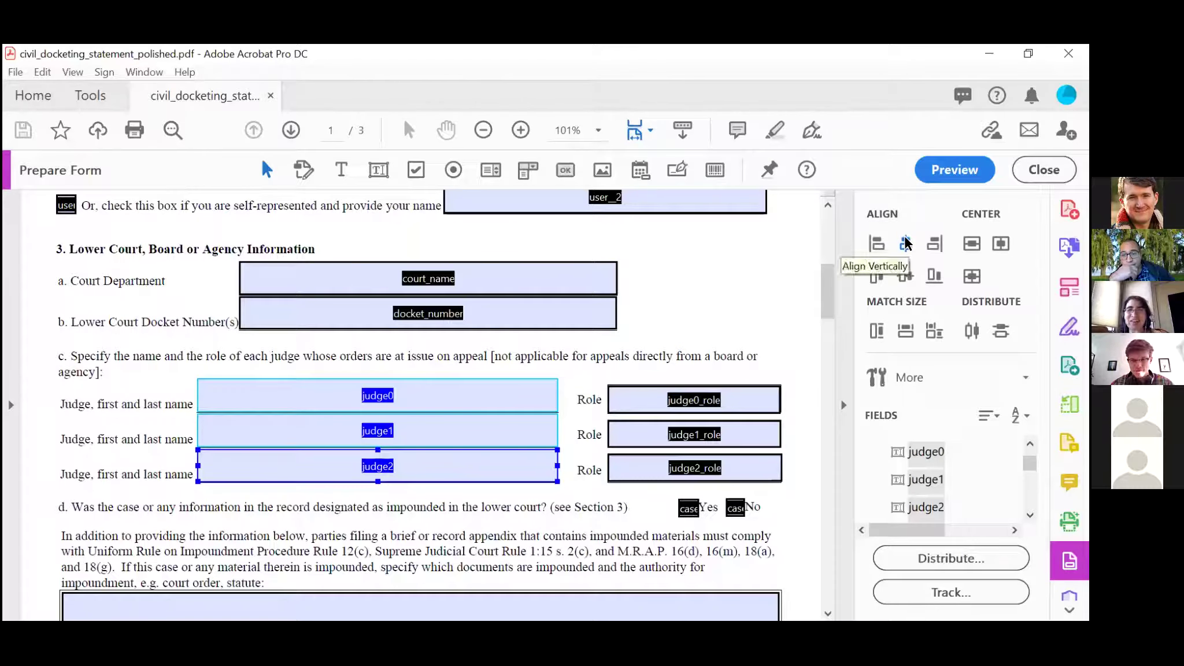
double_click(545, 341)
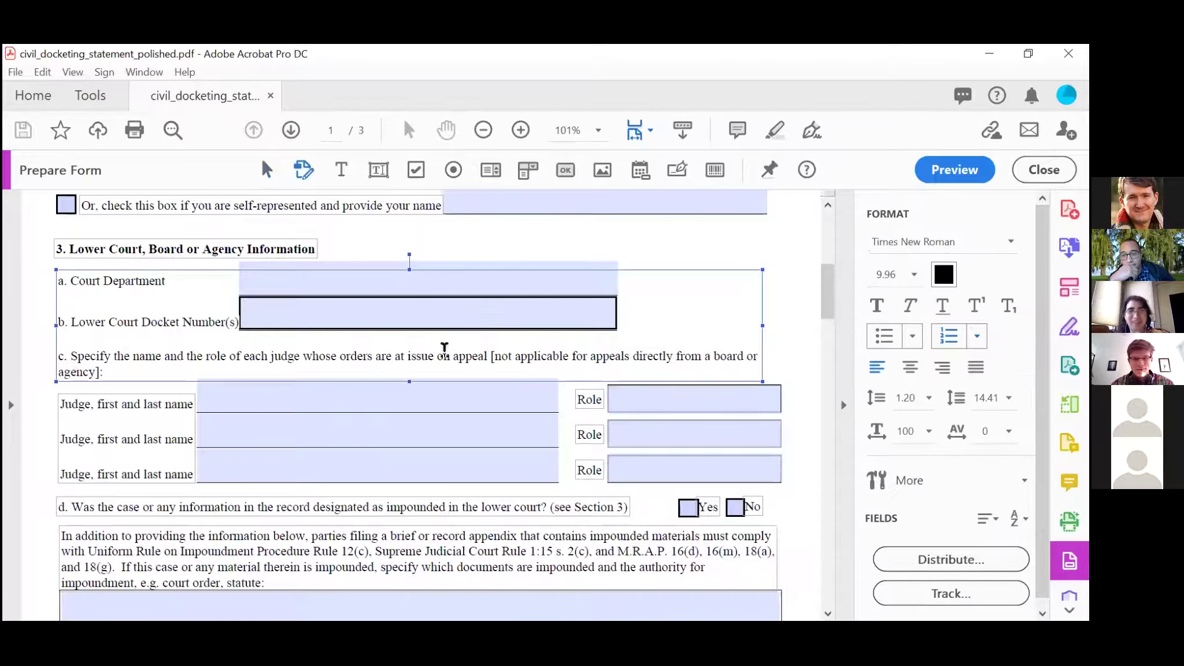
click(265, 169)
Examine the Yes checkbox field of the impoundment question, and return to field selection with nothing selected.
scroll(378, 370, down, 2)
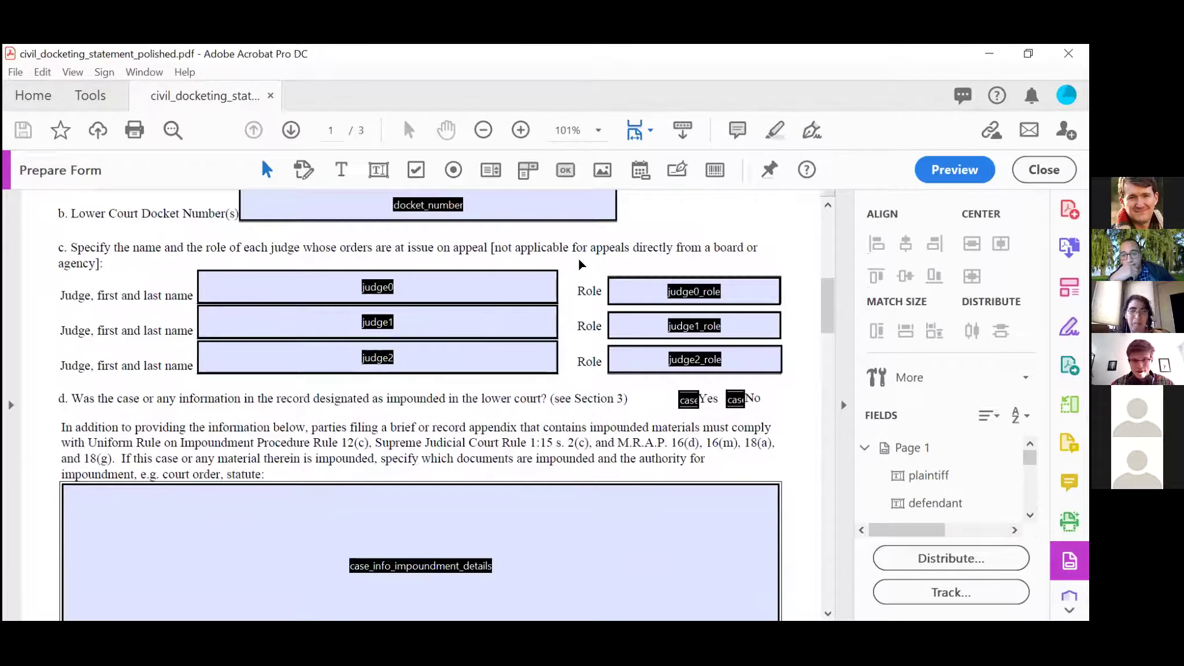
click(688, 403)
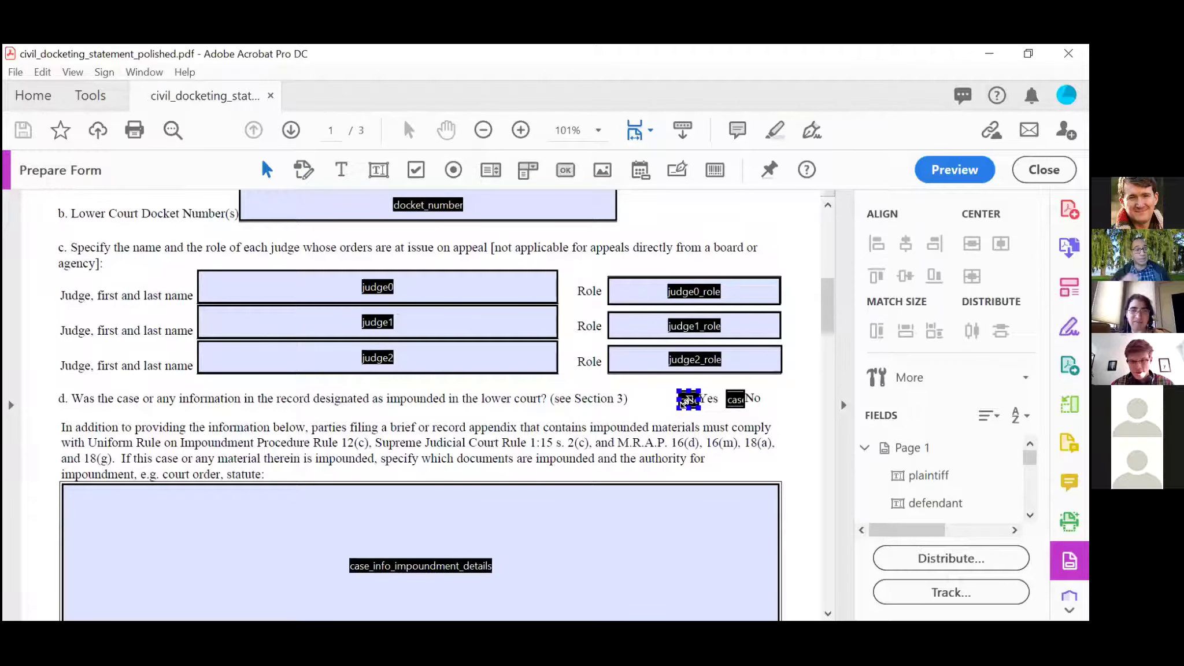
double_click(719, 406)
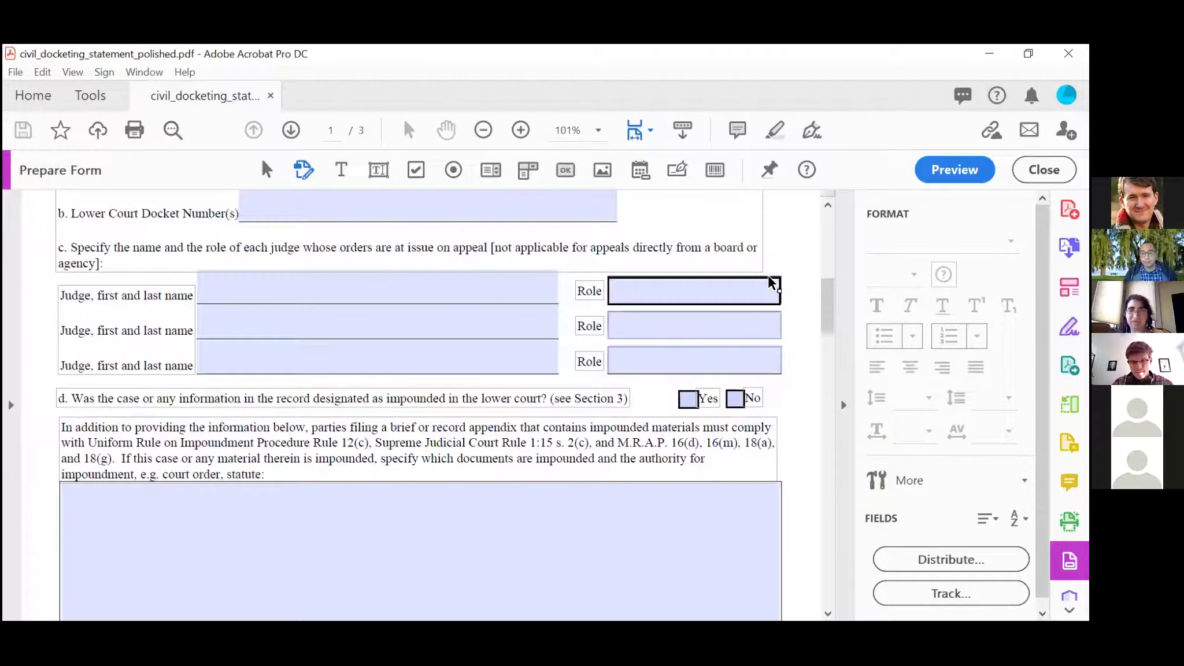
click(267, 170)
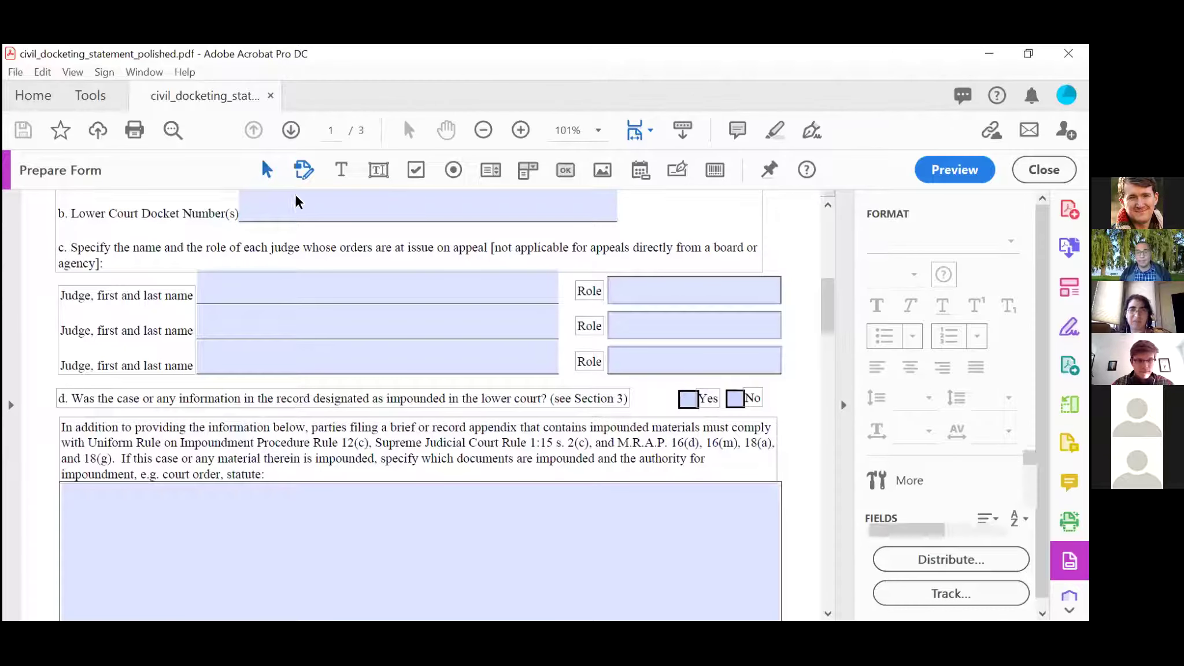
click(304, 205)
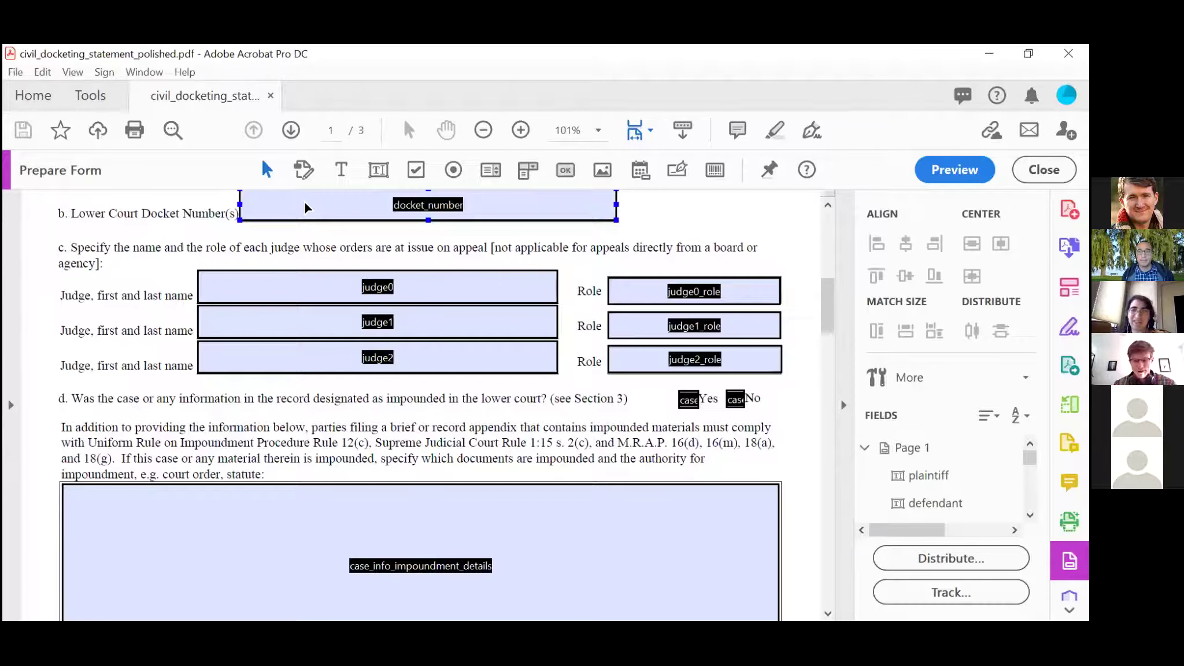
click(255, 258)
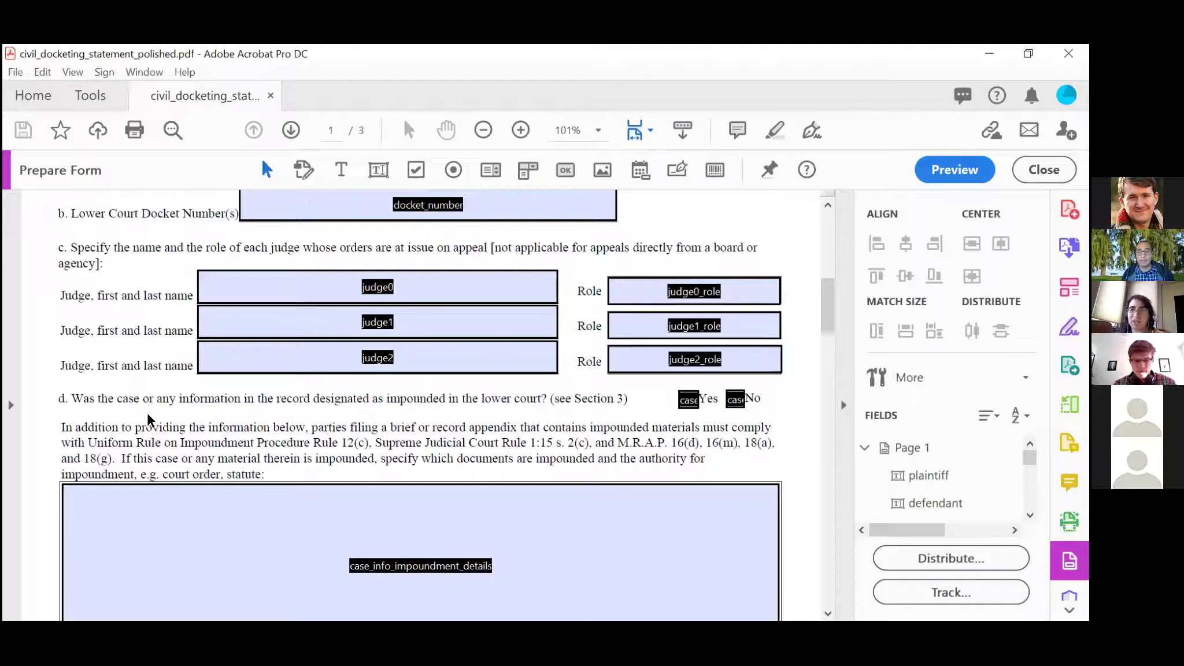